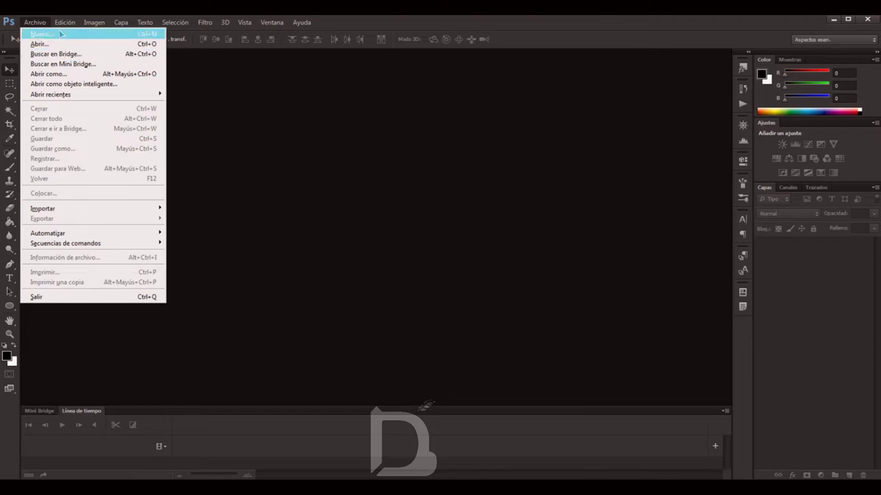
# Create a new 1920 × 1080 pixel document at 72 pixels/inch in 8-bit RGB colour with a transparent background.
pyautogui.click(41, 33)
pyautogui.click(440, 304)
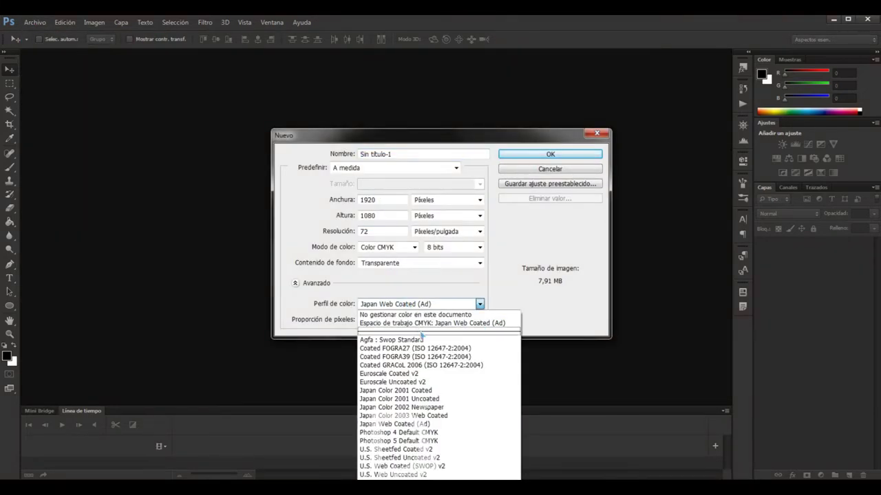
pyautogui.click(388, 247)
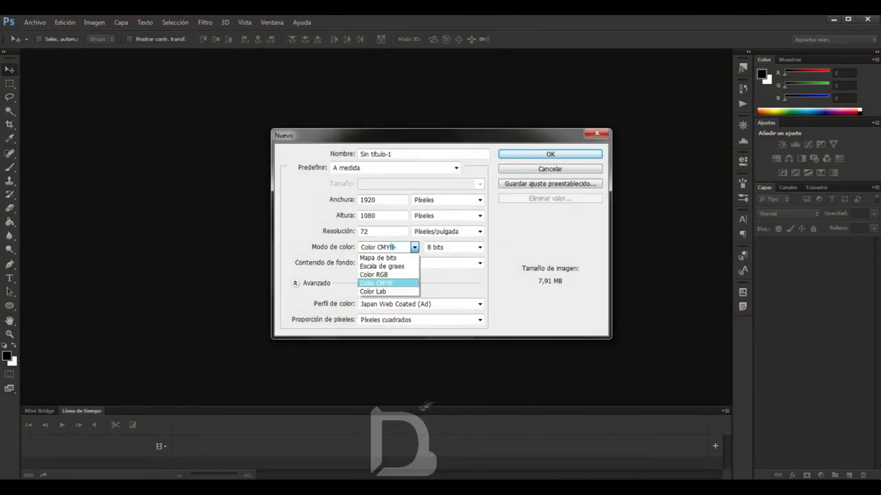
pyautogui.click(397, 277)
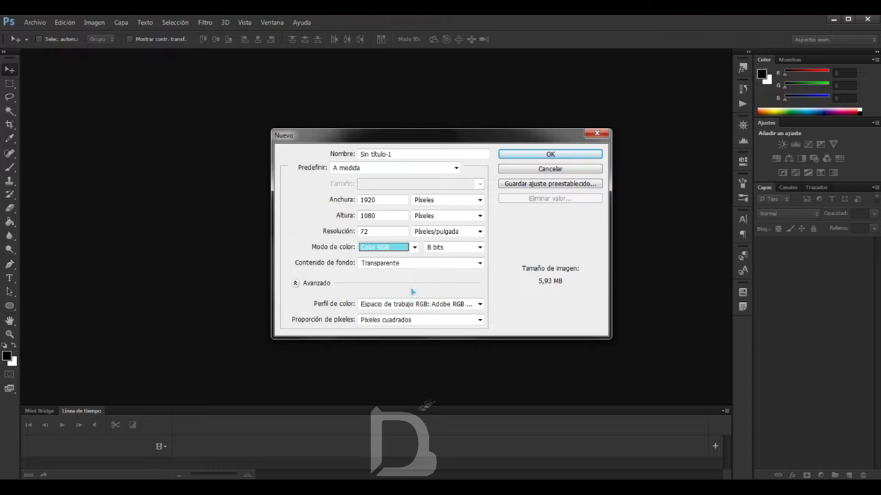
pyautogui.click(502, 151)
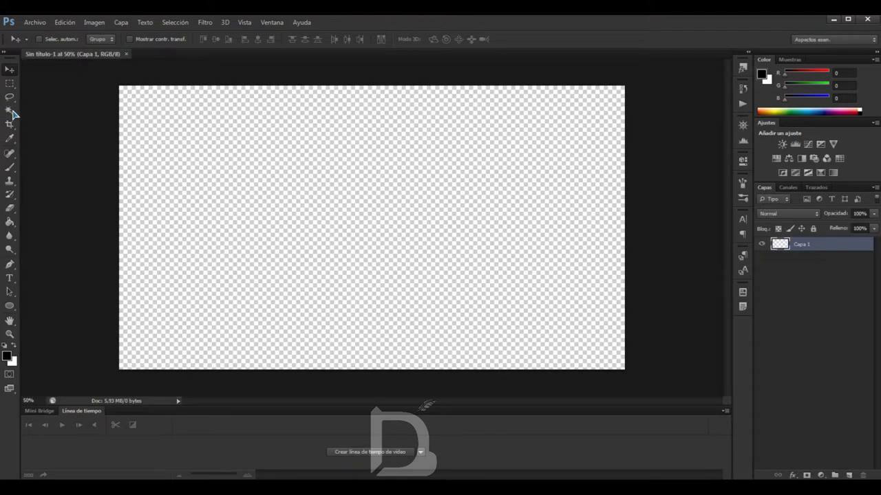
# Fill the empty layer with black using the Paint Bucket.
pyautogui.click(9, 224)
pyautogui.click(200, 182)
pyautogui.click(10, 71)
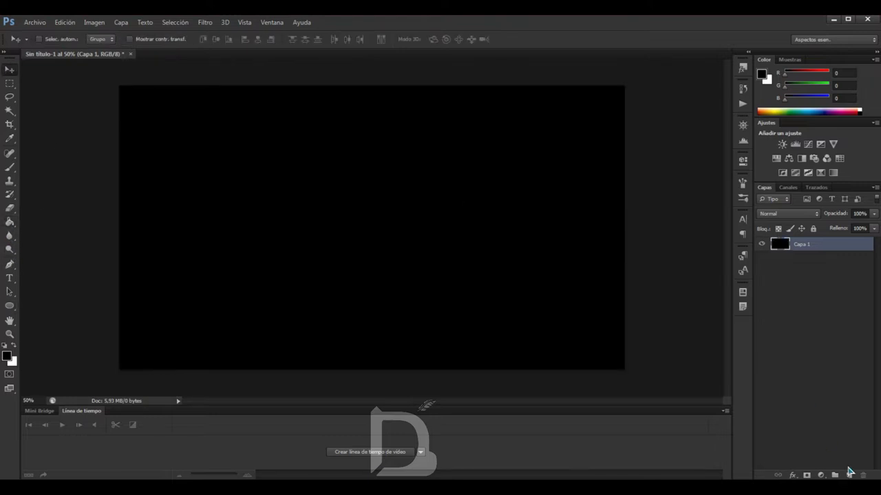
# Add the text "draco" in Bebas Neue on the canvas and colour it white.
pyautogui.press('t')
pyautogui.click(303, 207)
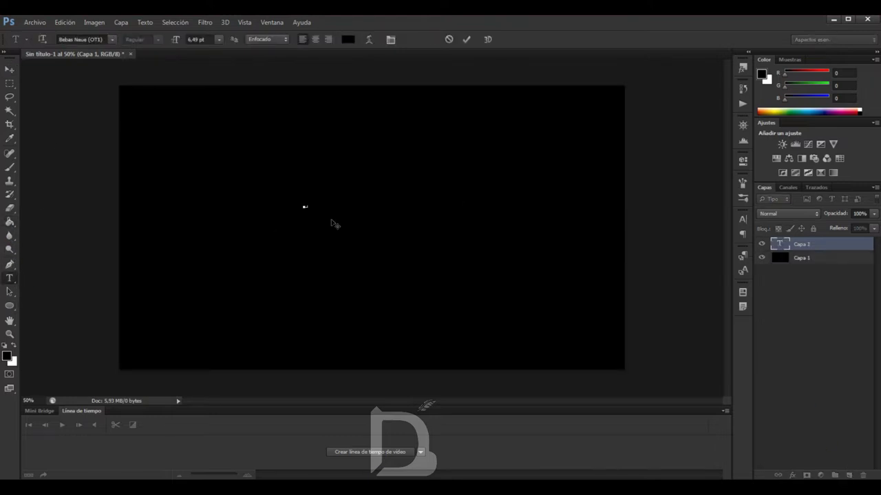
pyautogui.click(349, 39)
pyautogui.moveTo(311, 169); pyautogui.dragTo(250, 115)
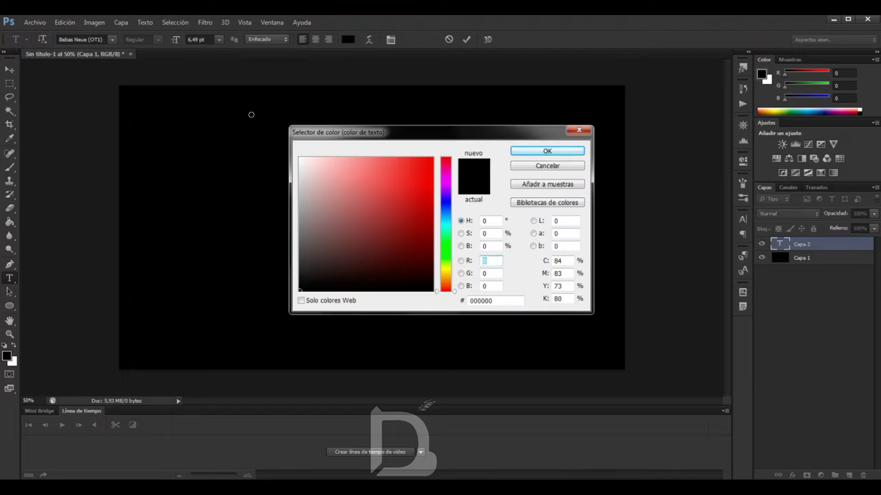
pyautogui.click(540, 150)
pyautogui.click(9, 69)
# Scale the draco text proportionally to about 11680% so it spans most of the canvas width.
pyautogui.hotkey('ctrl', 't')
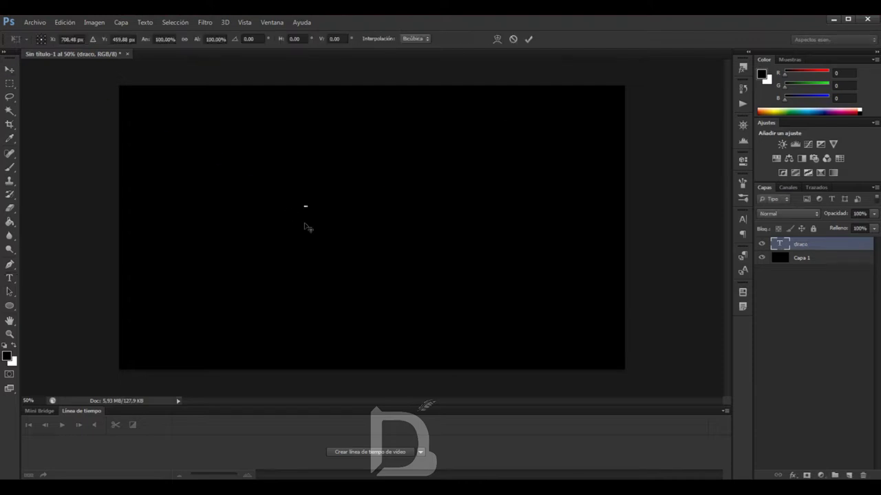
pyautogui.moveTo(306, 209); pyautogui.dragTo(494, 341)
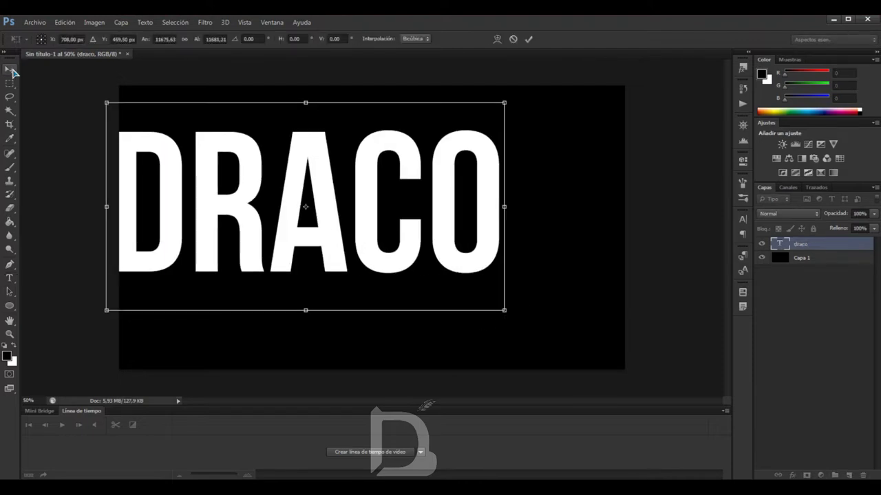
pyautogui.click(12, 70)
pyautogui.press('Return')
# Centre the draco text horizontally and vertically on the canvas and clear the selection.
pyautogui.hotkey('ctrl', 'a')
pyautogui.click(257, 39)
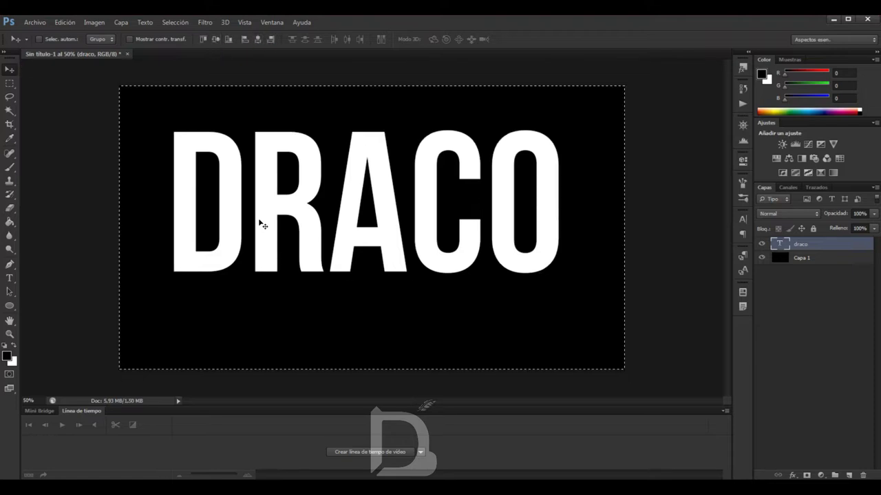
pyautogui.click(217, 41)
pyautogui.hotkey('ctrl', 'd')
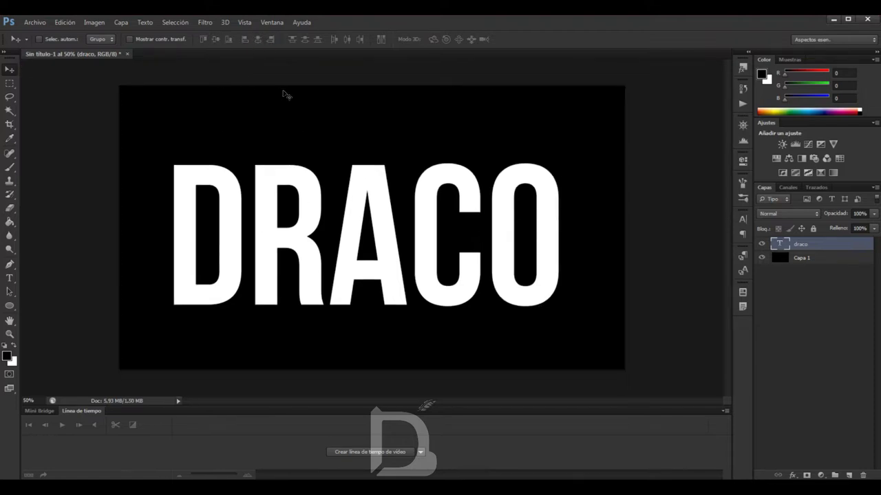
# Rasterize the draco text layer and duplicate it twice.
pyautogui.hotkey('ctrl', '+')
pyautogui.rightClick(805, 244)
pyautogui.click(764, 216)
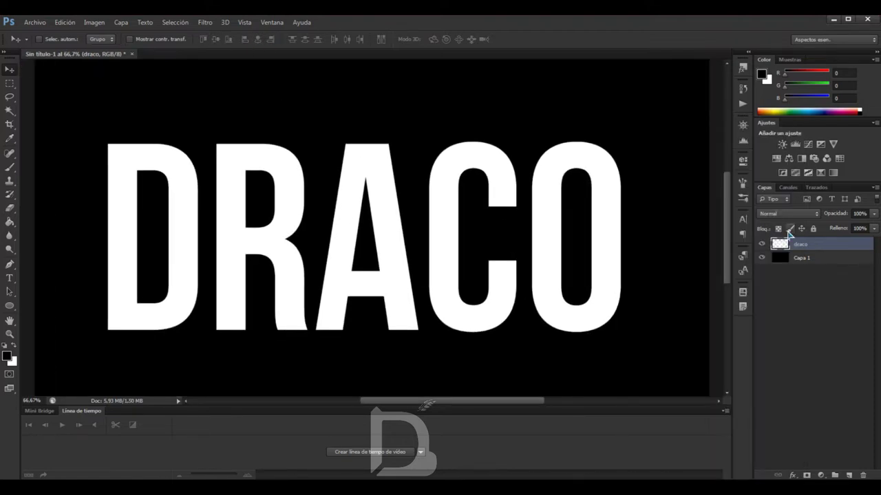
pyautogui.hotkey('ctrl', 'j')
pyautogui.hotkey('ctrl', 'j')
# Turn off the G and B channels in the blending options of the draco copia layer.
pyautogui.doubleClick(840, 258)
pyautogui.click(592, 198)
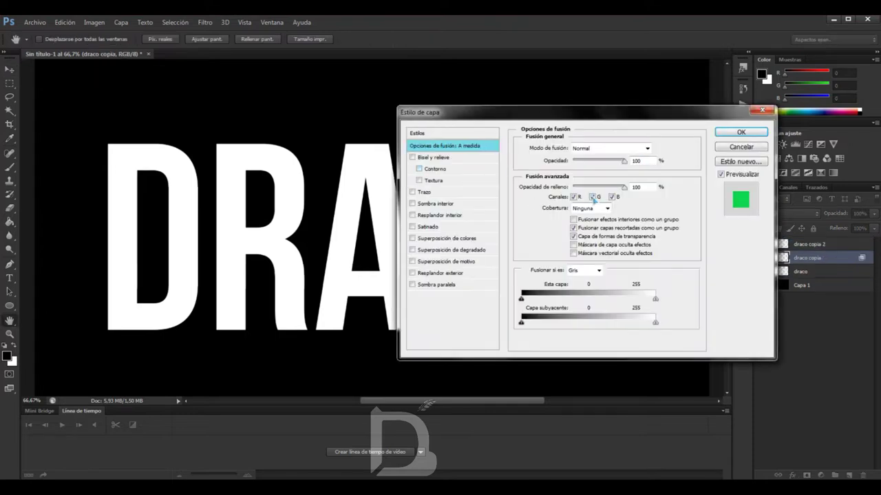
pyautogui.click(612, 197)
pyautogui.click(741, 132)
# Nudge the draco copia layer about 7 px to the left to expose a coloured fringe.
pyautogui.press('v')
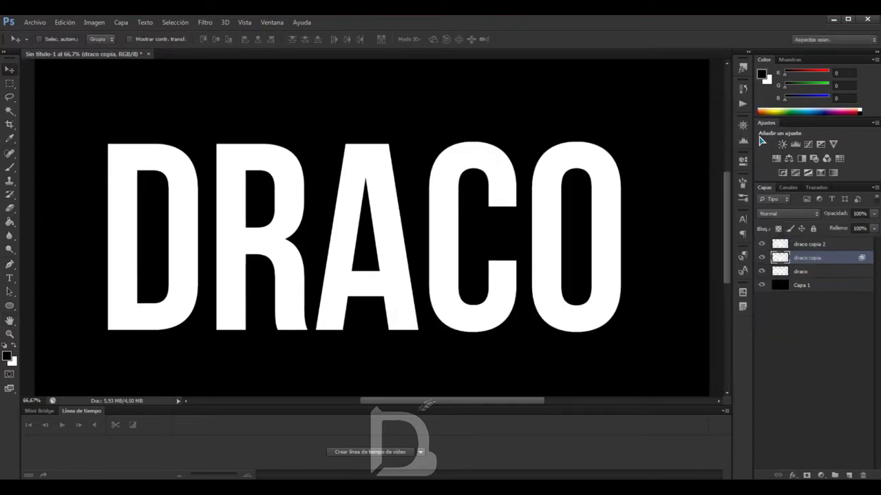
pyautogui.press('Left')
pyautogui.press('Left')
pyautogui.press('Left')
pyautogui.press('Left')
pyautogui.press('Left')
pyautogui.press('Left')
pyautogui.press('Left')
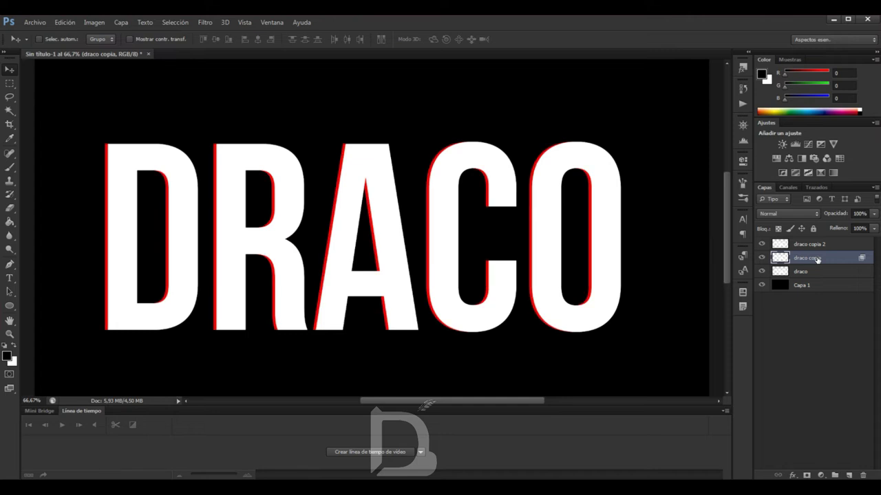
# Turn the B channel back on for draco copia, leaving only G off to give a magenta fringe.
pyautogui.doubleClick(835, 260)
pyautogui.click(592, 198)
pyautogui.click(592, 197)
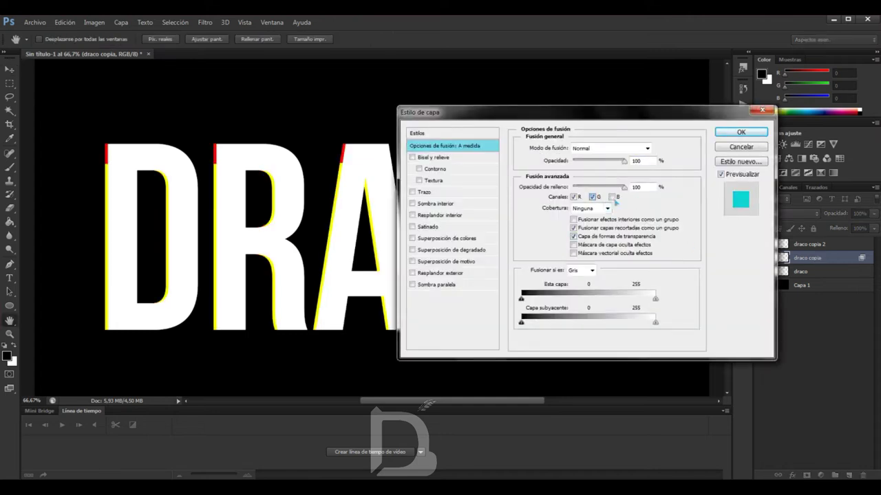
pyautogui.click(611, 198)
pyautogui.click(740, 133)
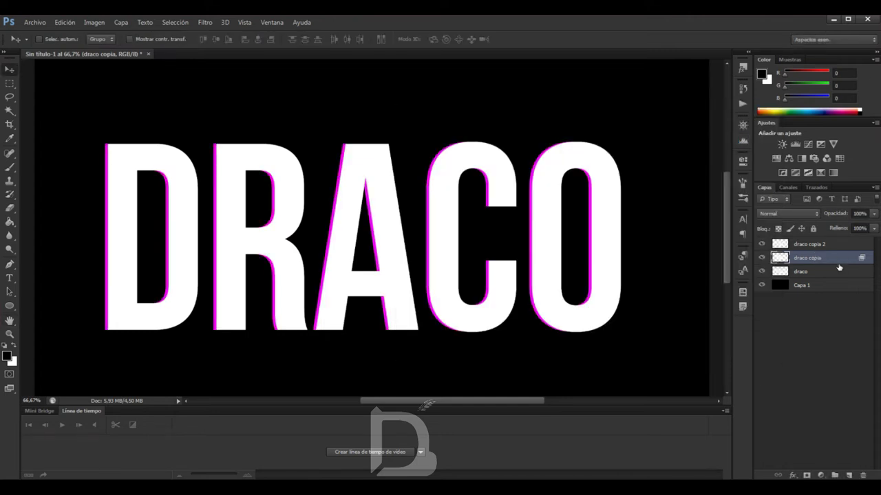
# Turn off the R channel of the draco copia 2 layer and nudge it right for a cyan fringe.
pyautogui.doubleClick(850, 251)
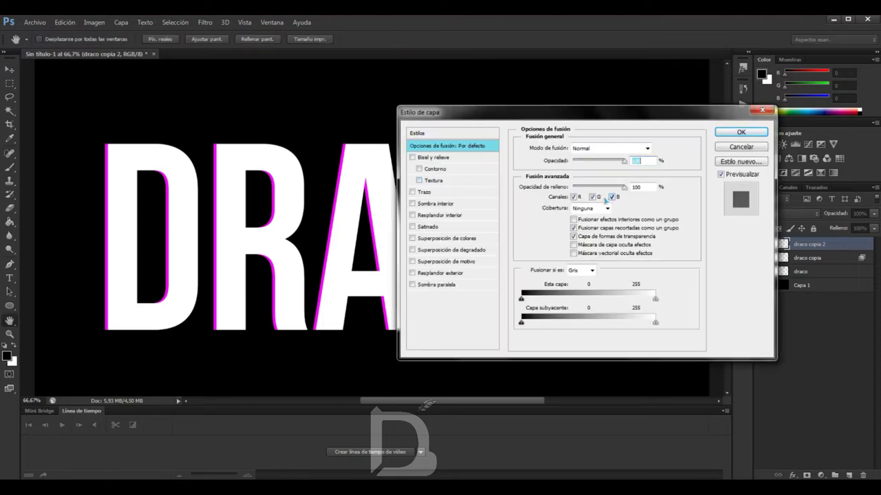
pyautogui.click(574, 197)
pyautogui.press('Return')
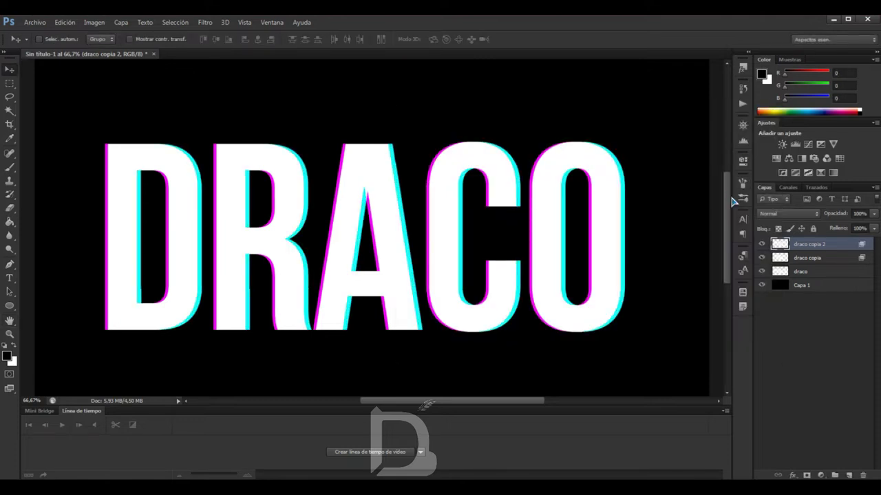
# Merge the three draco layers into one, keeping the black background layer separate.
pyautogui.keyDown('shift'); pyautogui.click(801, 271); pyautogui.keyUp('shift')
pyautogui.hotkey('ctrl', 'e')
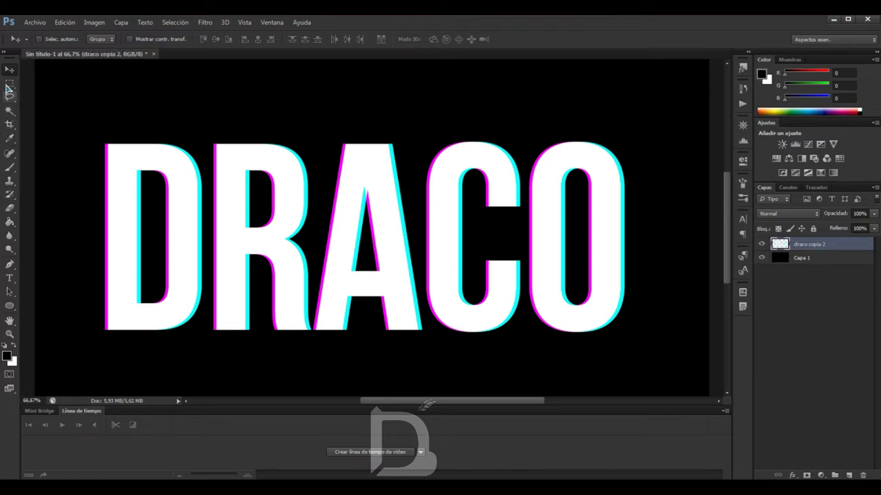
# Select a thin horizontal strip across the upper part of all the letters, shift it left, and deselect.
pyautogui.click(9, 83)
pyautogui.moveTo(78, 166); pyautogui.dragTo(649, 177)
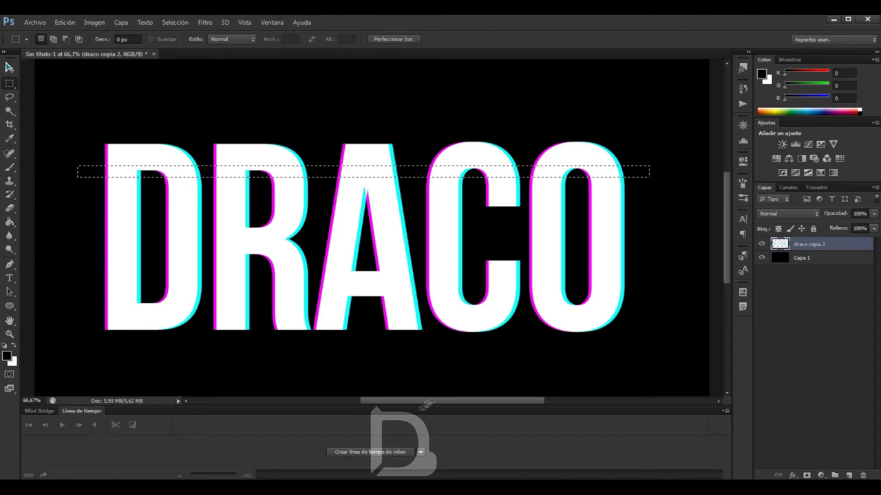
pyautogui.click(8, 68)
pyautogui.moveTo(178, 159); pyautogui.dragTo(178, 159)
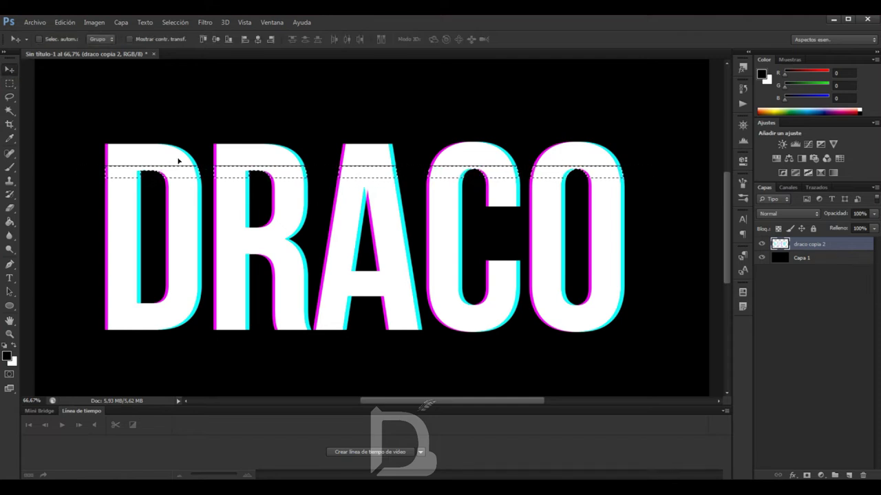
pyautogui.press('Up')
pyautogui.press('Left')
pyautogui.press('Left')
pyautogui.press('Left')
pyautogui.press('Left')
pyautogui.press('Left')
pyautogui.press('Left')
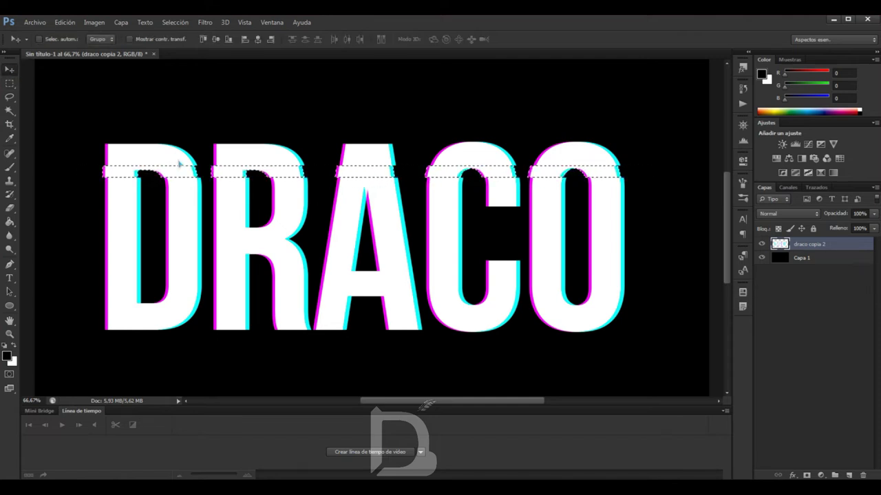
pyautogui.press('Left')
pyautogui.press('Left')
pyautogui.press('Left')
pyautogui.press('Left')
pyautogui.press('Left')
pyautogui.press('Left')
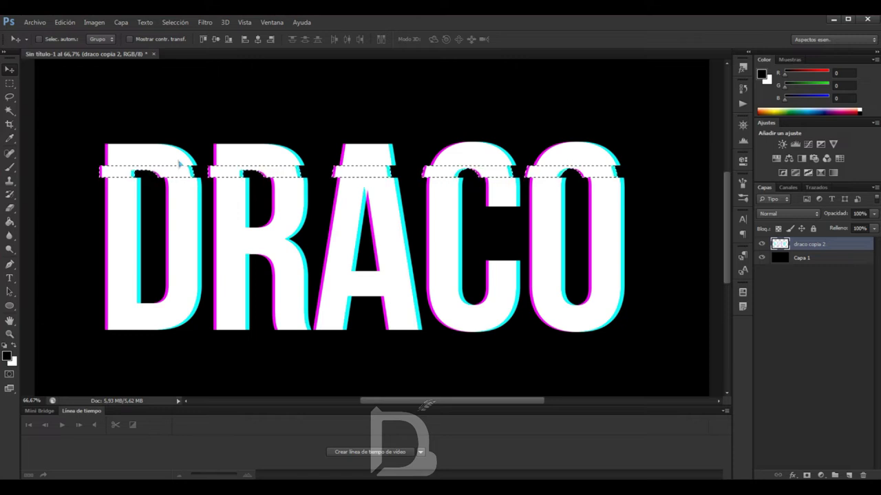
pyautogui.press('Left')
pyautogui.press('Left')
pyautogui.press('Left')
pyautogui.press('Left')
pyautogui.press('Left')
pyautogui.press('Left')
pyautogui.press('Left')
pyautogui.press('Left')
pyautogui.press('Left')
pyautogui.press('Left')
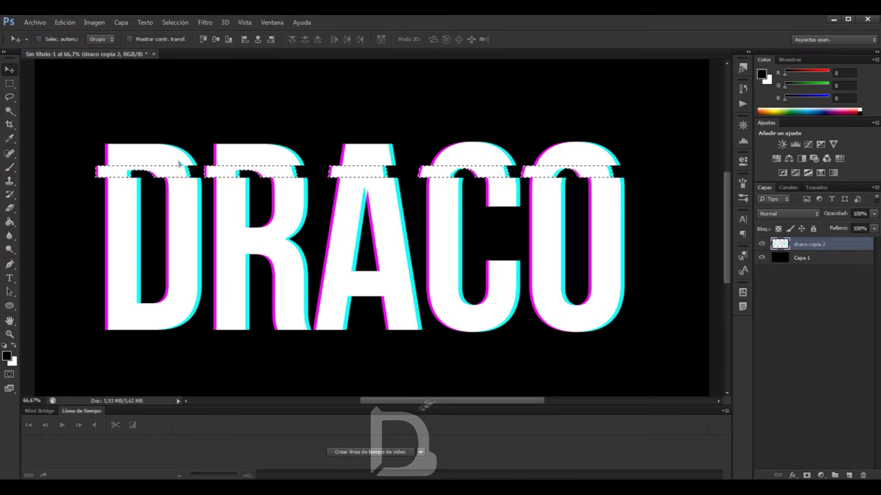
pyautogui.hotkey('ctrl', 'd')
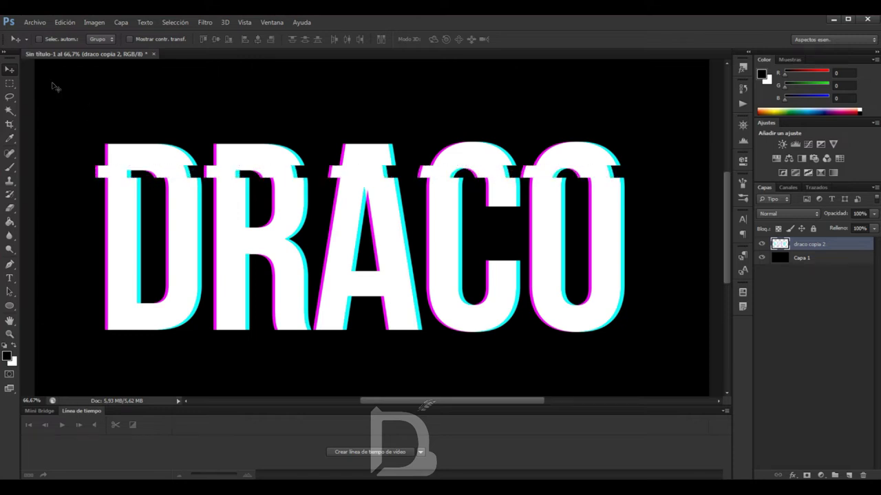
# Select a thin horizontal strip across the middle of the letters, shift it right, and deselect.
pyautogui.press('m')
pyautogui.moveTo(100, 238); pyautogui.dragTo(645, 248)
pyautogui.click(10, 70)
pyautogui.moveTo(169, 243); pyautogui.dragTo(183, 243)
pyautogui.hotkey('ctrl', 'd')
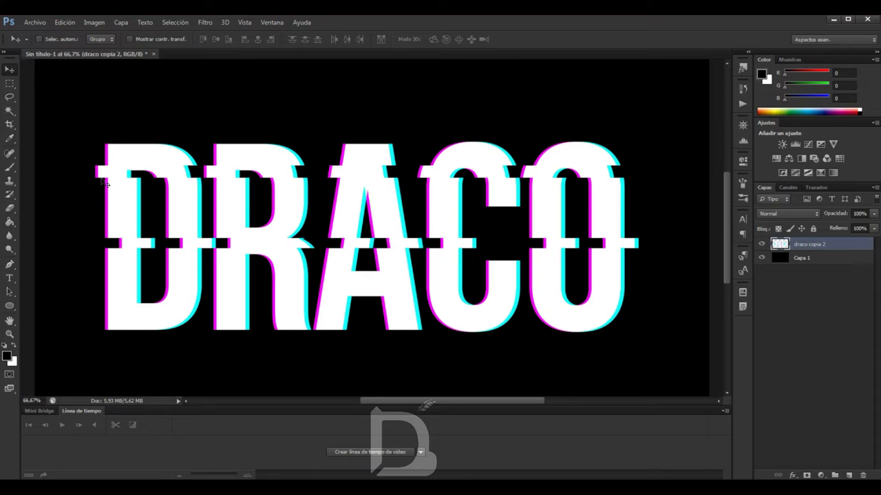
# Select a very thin strip across the lower part of all the letters, shift it slightly left, and deselect.
pyautogui.press('m')
pyautogui.moveTo(627, 301); pyautogui.dragTo(111, 300)
pyautogui.click(9, 72)
pyautogui.hotkey('ctrl', 'd')
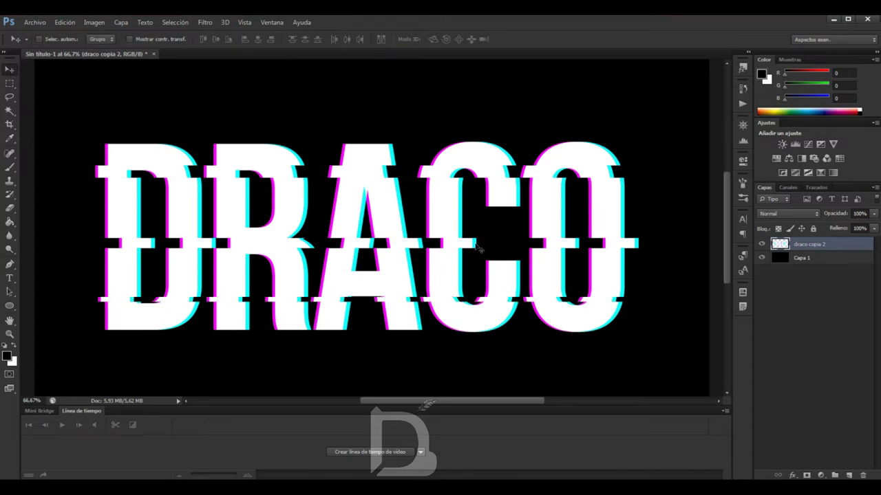
# Select a thin strip across only the D and R, just above the middle, and shift it slightly left.
pyautogui.click(9, 84)
pyautogui.moveTo(88, 209); pyautogui.dragTo(315, 214)
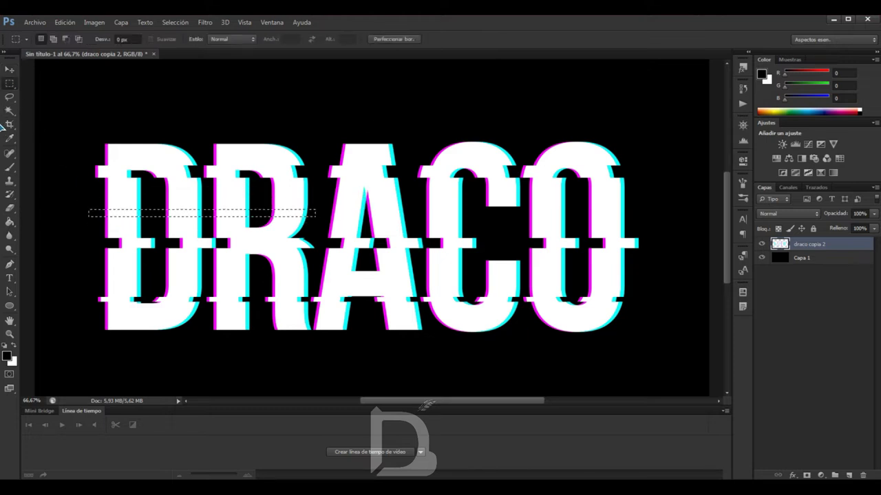
pyautogui.press('v')
pyautogui.moveTo(139, 211); pyautogui.dragTo(150, 212)
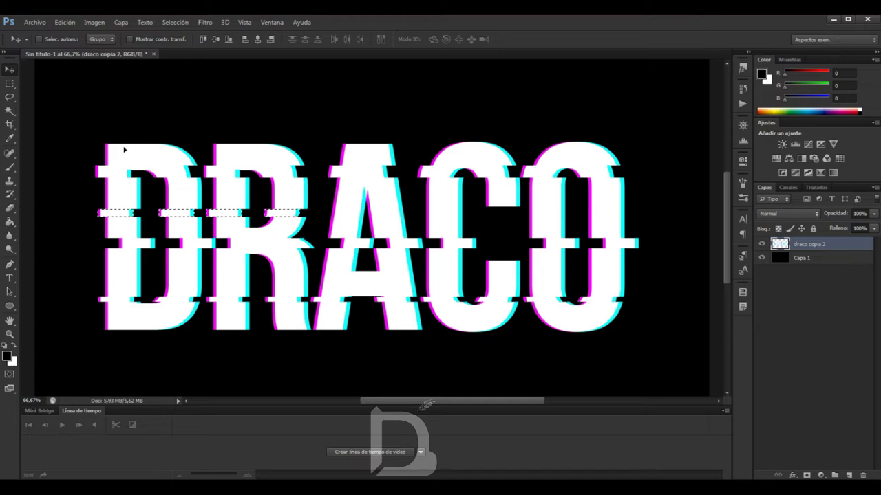
# Select a thin strip across the lower half of the C and final O, shift it right, and deselect.
pyautogui.click(9, 83)
pyautogui.moveTo(425, 269); pyautogui.dragTo(593, 273)
pyautogui.click(10, 73)
pyautogui.hotkey('ctrl', 'd')
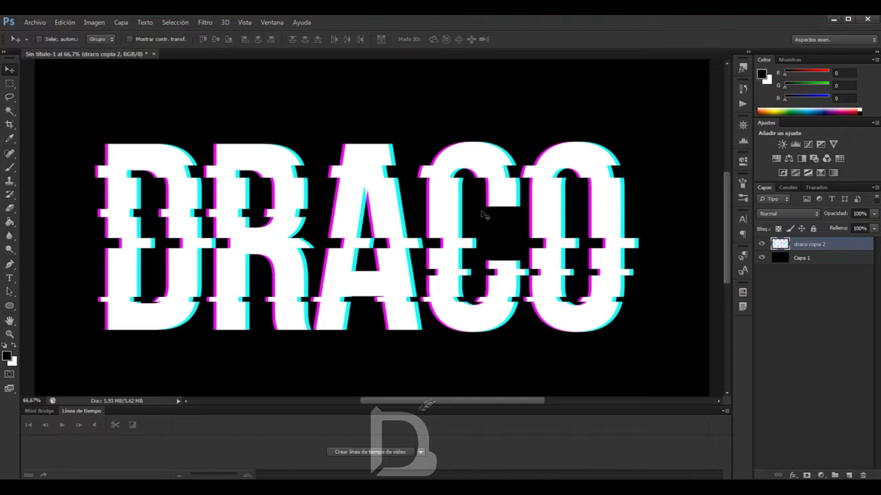
# Select a very thin strip across the upper half of the final O and shift it slightly right.
pyautogui.click(10, 85)
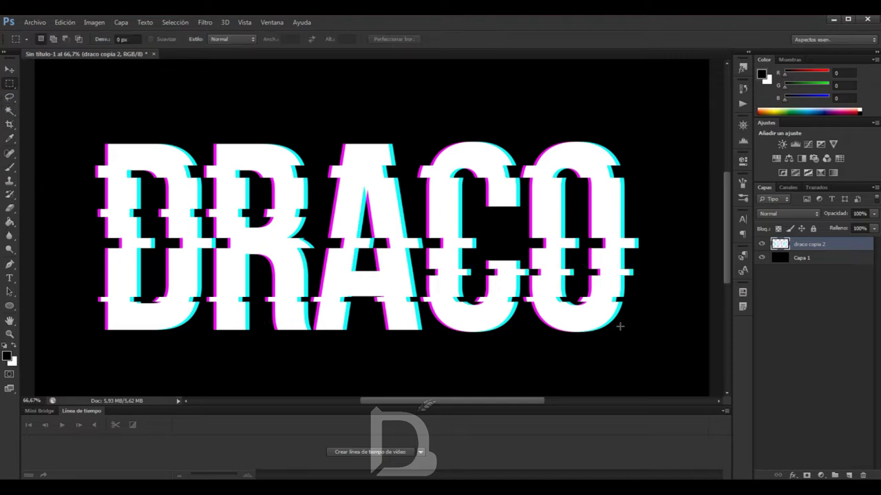
pyautogui.moveTo(580, 204); pyautogui.dragTo(534, 205)
pyautogui.press('v')
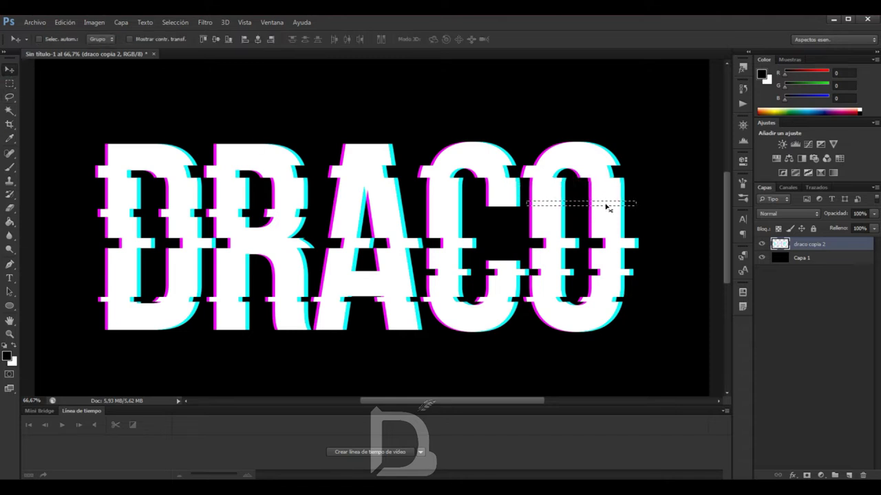
pyautogui.moveTo(607, 205); pyautogui.dragTo(612, 205)
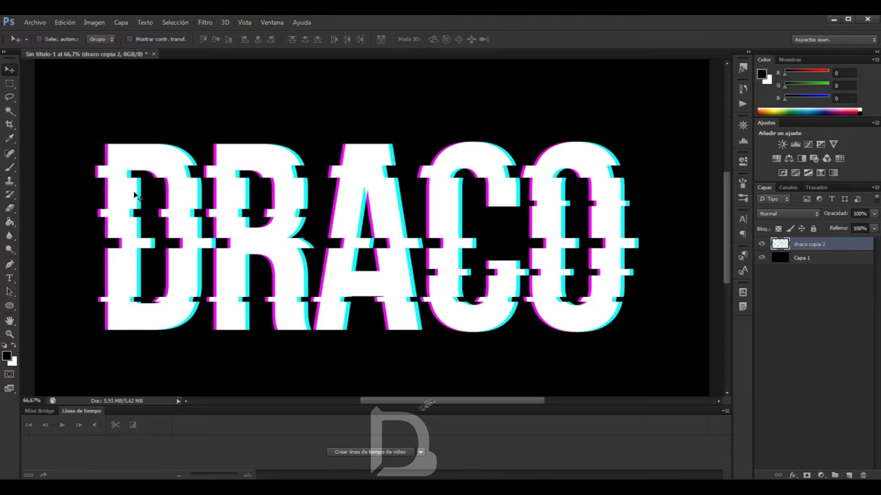
pyautogui.hotkey('ctrl', '-')
pyautogui.hotkey('ctrl', '-')
pyautogui.hotkey('ctrl', '+')
pyautogui.hotkey('ctrl', '+')
pyautogui.hotkey('ctrl', '+')
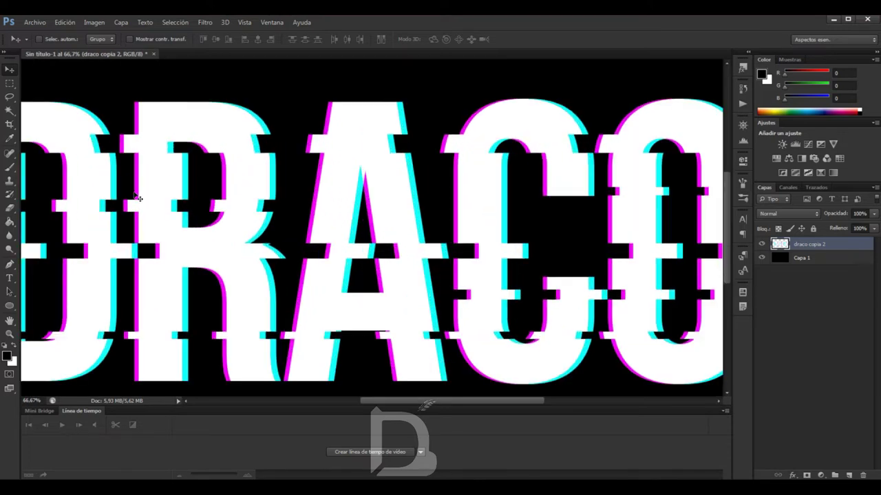
# Set up the Rectangle shape tool with a magenta fill, ff00ff, and no stroke.
pyautogui.moveTo(10, 306); pyautogui.dragTo(33, 312)
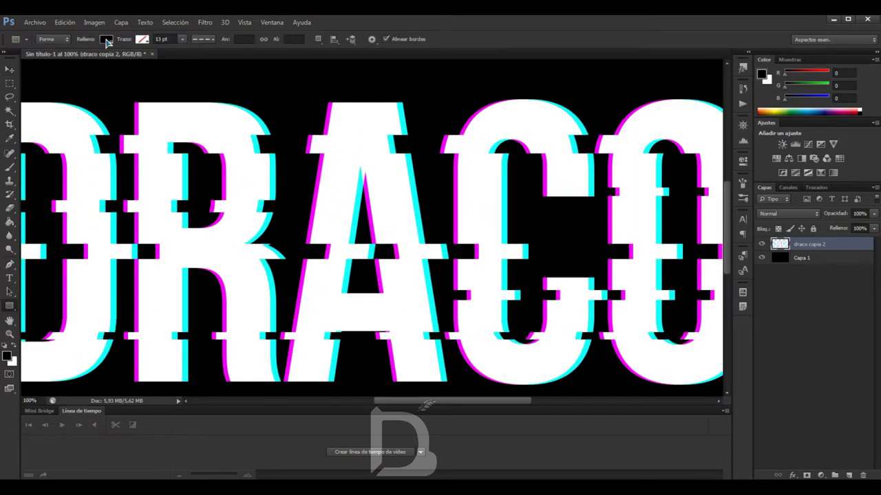
pyautogui.click(106, 40)
pyautogui.click(157, 61)
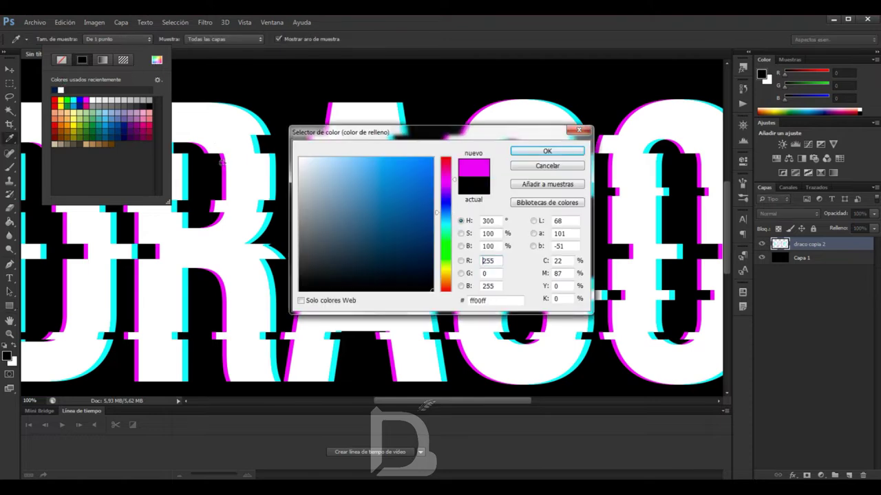
pyautogui.click(442, 177)
pyautogui.click(544, 150)
# Draw five small magenta rectangles, about 6 to 15 px wide, beside the displaced strips of the C and final O.
pyautogui.moveTo(598, 187); pyautogui.dragTo(603, 193)
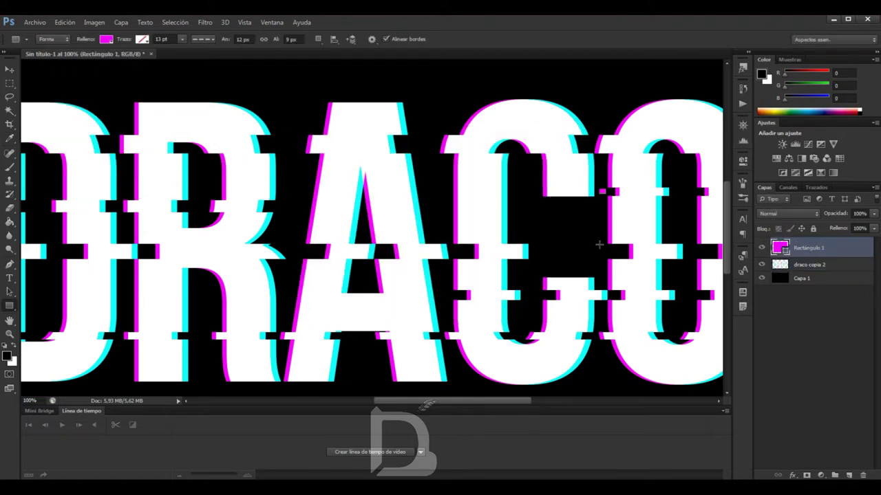
pyautogui.moveTo(597, 244); pyautogui.dragTo(602, 252)
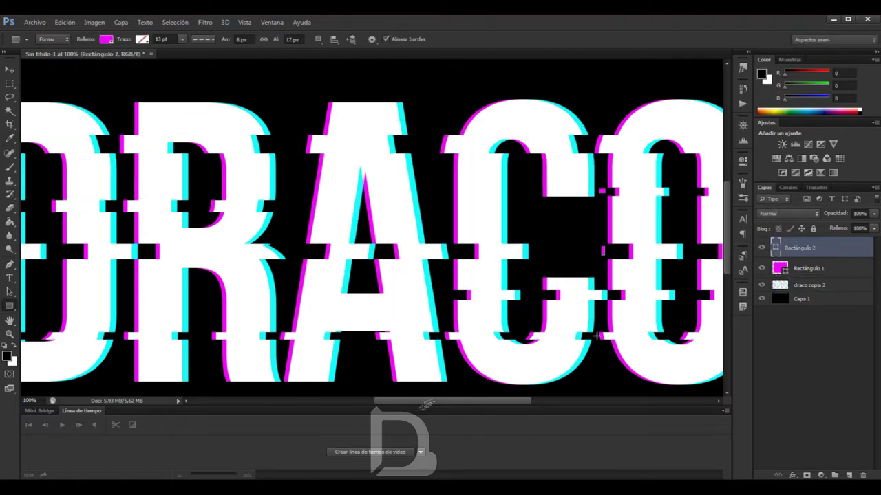
pyautogui.moveTo(589, 334); pyautogui.dragTo(596, 339)
pyautogui.moveTo(531, 293); pyautogui.dragTo(543, 297)
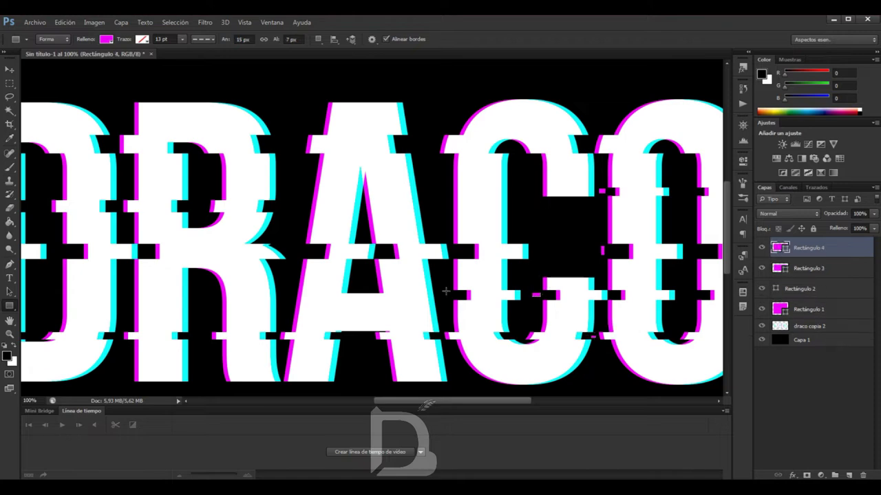
pyautogui.moveTo(446, 291); pyautogui.dragTo(454, 298)
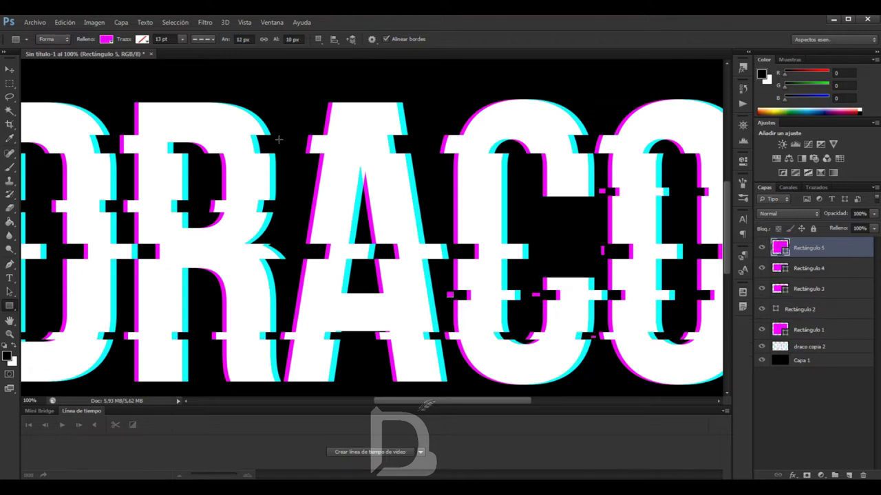
# Add small magenta rectangles beside the A, above the R's upper corner and inside the final O.
pyautogui.moveTo(297, 251); pyautogui.dragTo(305, 256)
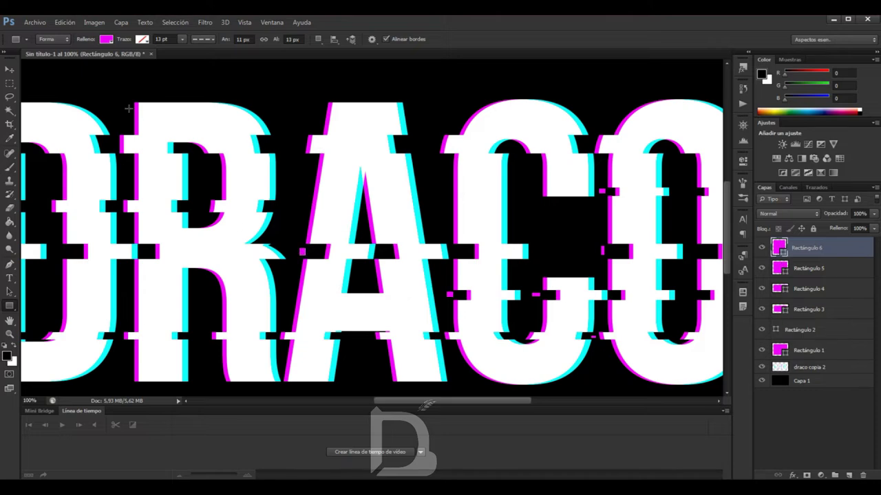
pyautogui.moveTo(117, 89); pyautogui.dragTo(133, 95)
pyautogui.moveTo(297, 129); pyautogui.dragTo(301, 133)
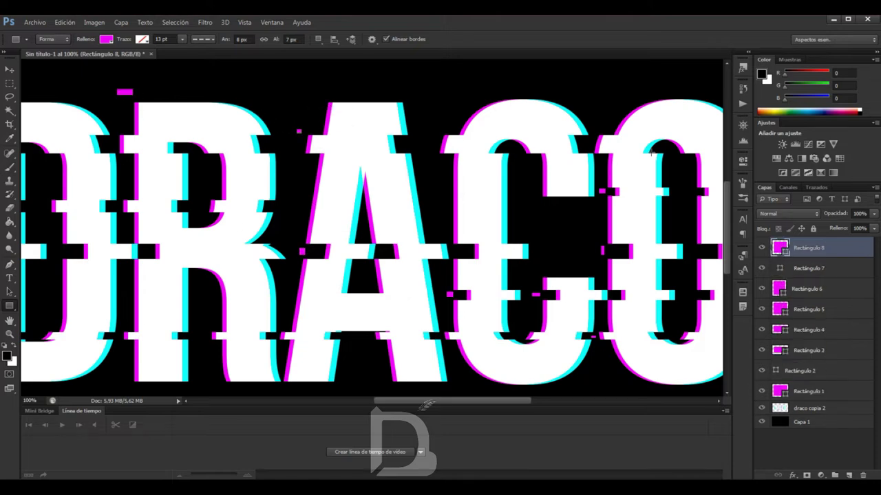
pyautogui.moveTo(662, 146); pyautogui.dragTo(668, 152)
pyautogui.moveTo(684, 191); pyautogui.dragTo(695, 193)
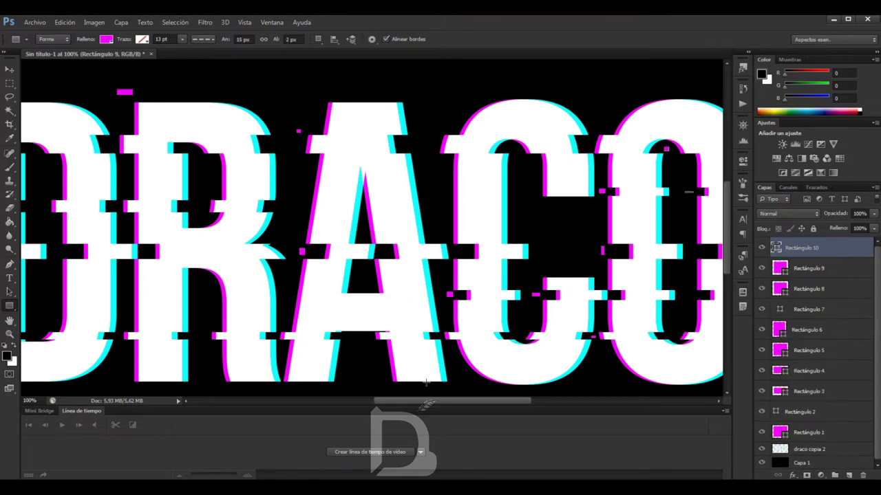
# Add thin and small magenta rectangles along the outer edge of the D, below it and inside its counter.
pyautogui.moveTo(421, 402); pyautogui.dragTo(367, 402)
pyautogui.moveTo(196, 242); pyautogui.dragTo(203, 255)
pyautogui.moveTo(189, 162); pyautogui.dragTo(192, 189)
pyautogui.moveTo(196, 384); pyautogui.dragTo(212, 387)
pyautogui.moveTo(192, 333); pyautogui.dragTo(194, 338)
pyautogui.moveTo(291, 248); pyautogui.dragTo(297, 254)
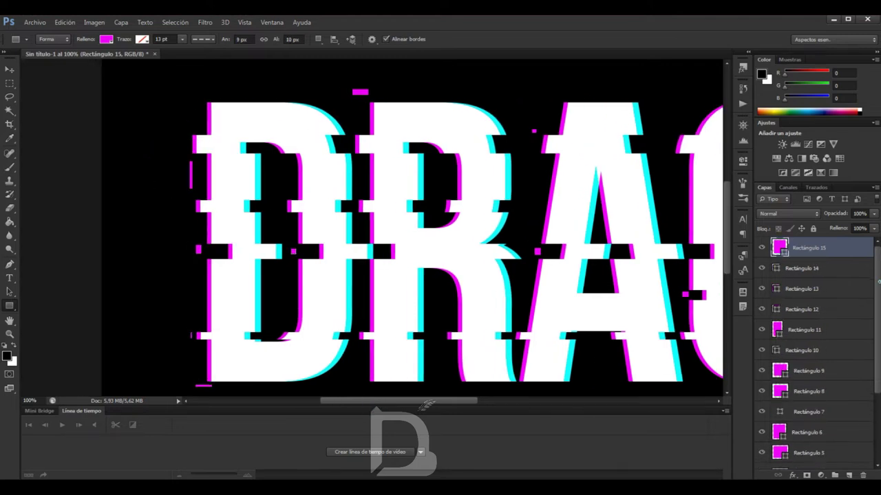
# Group all the magenta rectangle layers and name the group ROJOS.
pyautogui.scroll(-5, 855, 404)
pyautogui.keyDown('shift'); pyautogui.click(816, 432); pyautogui.keyUp('shift')
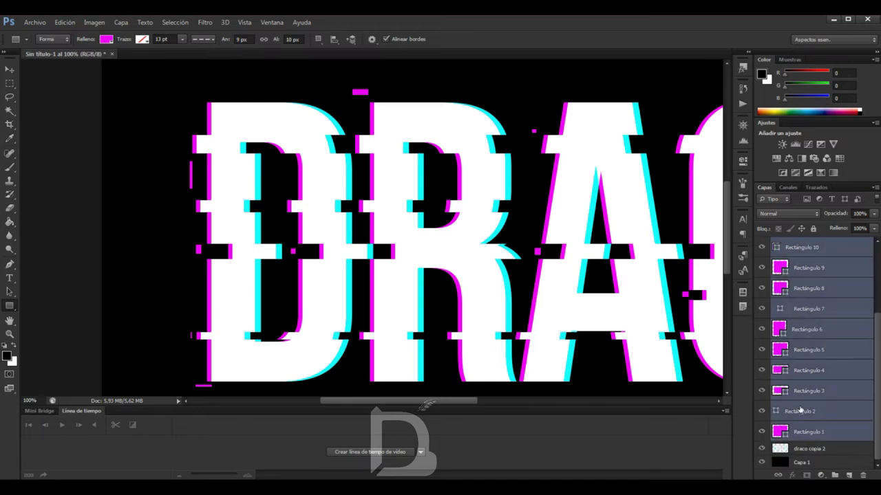
pyautogui.hotkey('ctrl', 'g')
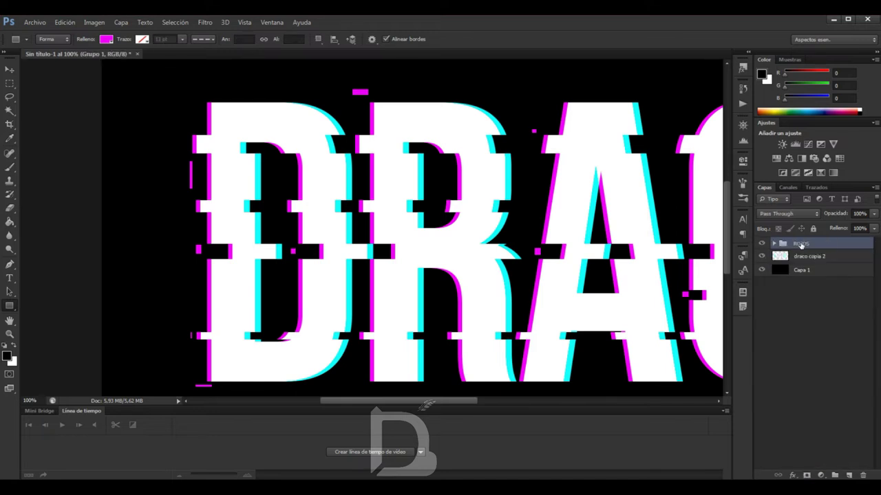
pyautogui.hotkey('ctrl', '-')
pyautogui.hotkey('ctrl', '-')
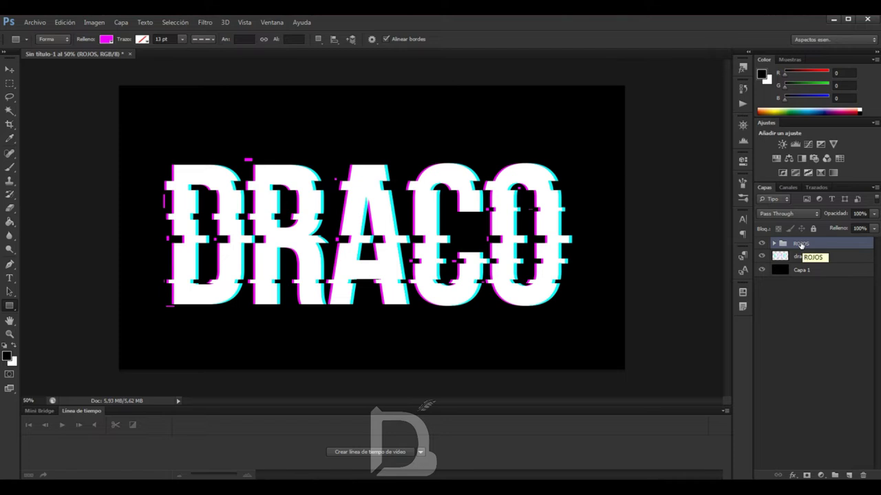
# Add six more magenta rectangles inside the ROJOS group, between the A and C and in the gaps along the letters' baseline.
pyautogui.click(774, 244)
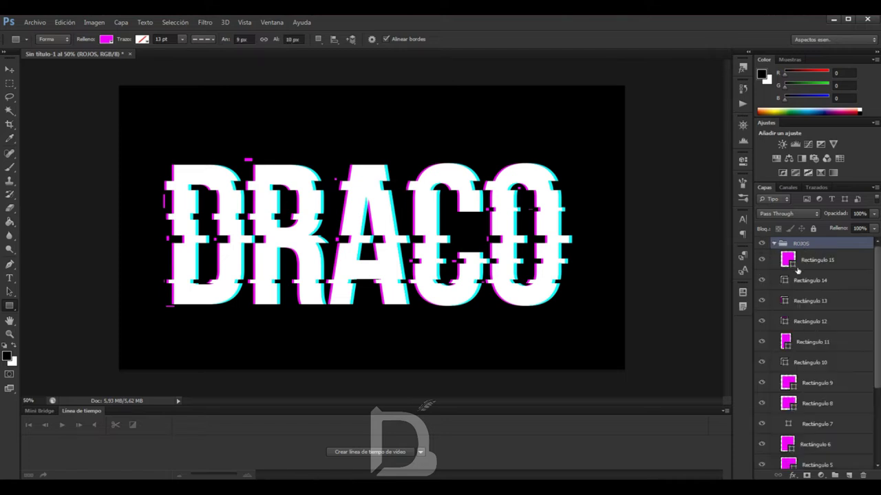
pyautogui.click(796, 270)
pyautogui.moveTo(414, 238); pyautogui.dragTo(419, 240)
pyautogui.moveTo(398, 186); pyautogui.dragTo(404, 214)
pyautogui.moveTo(493, 302); pyautogui.dragTo(483, 299)
pyautogui.moveTo(370, 299); pyautogui.dragTo(374, 303)
pyautogui.moveTo(239, 298); pyautogui.dragTo(245, 302)
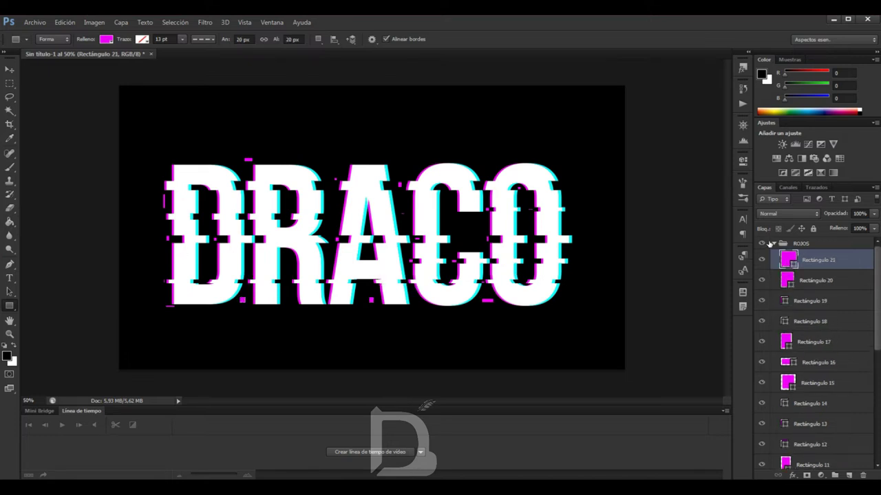
# Collapse ROJOS, create a new layer above it inside a group named AZULES, and make that layer active.
pyautogui.click(771, 244)
pyautogui.click(849, 475)
pyautogui.hotkey('ctrl', 'g')
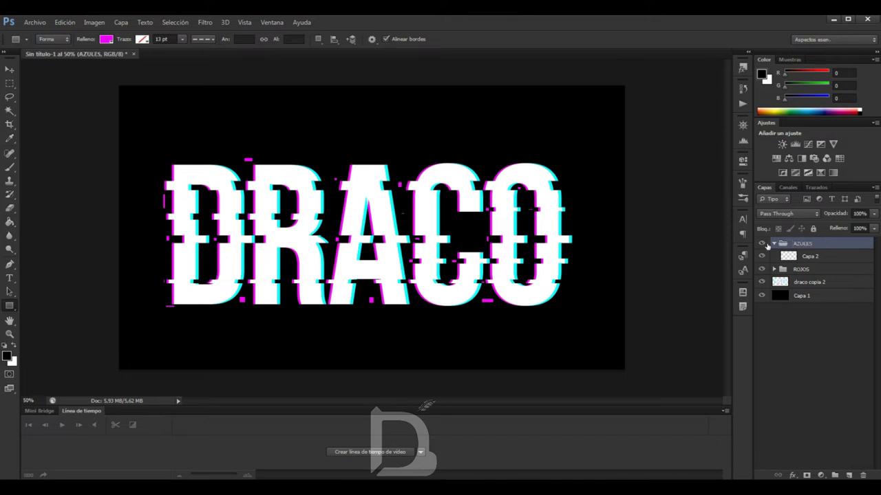
pyautogui.click(813, 257)
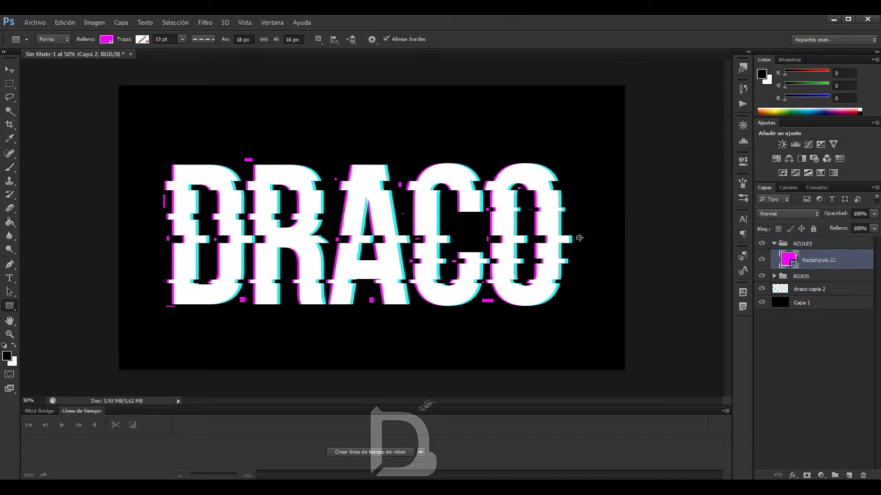
# Change the rectangle fill to cyan, sampled from the fringe of the letters.
pyautogui.click(105, 39)
pyautogui.click(156, 59)
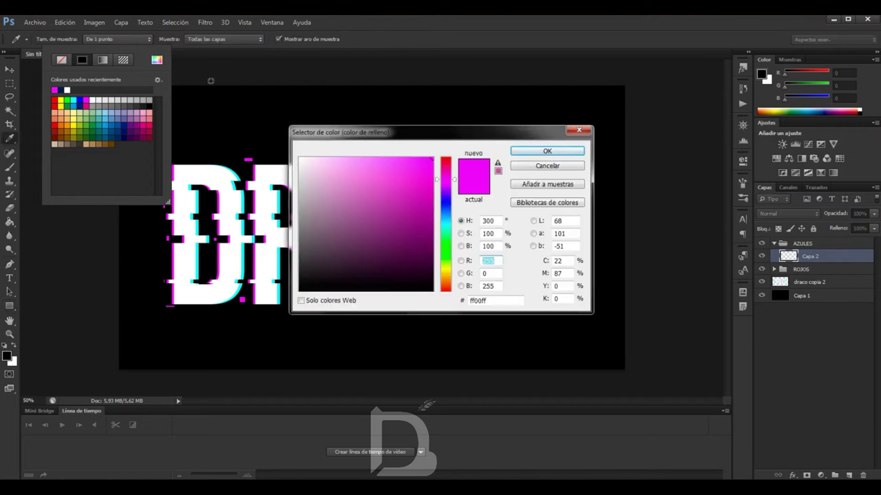
pyautogui.hotkey('ctrl', '+')
pyautogui.click(247, 204)
pyautogui.click(547, 151)
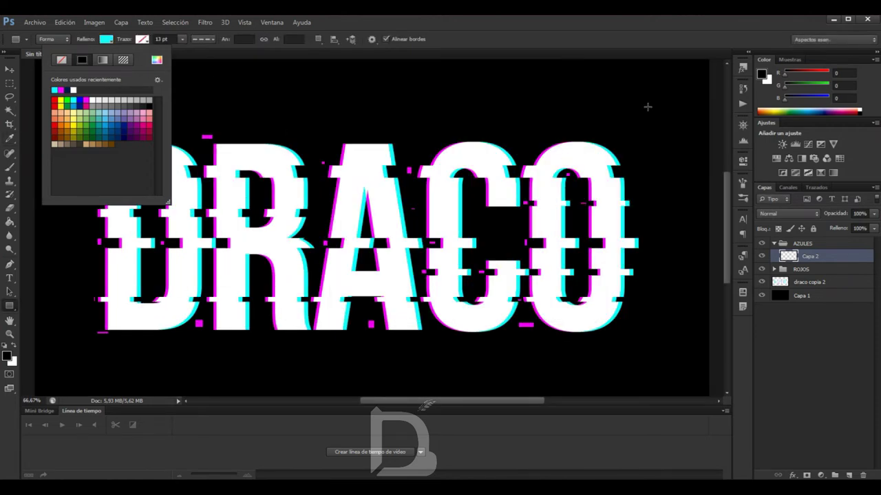
# Draw small cyan rectangles beside the final O and R, below the A, and inside the A, C and D.
pyautogui.moveTo(621, 160); pyautogui.dragTo(633, 170)
pyautogui.moveTo(363, 253); pyautogui.dragTo(382, 244)
pyautogui.moveTo(311, 211); pyautogui.dragTo(317, 216)
pyautogui.moveTo(312, 341); pyautogui.dragTo(337, 344)
pyautogui.moveTo(481, 235); pyautogui.dragTo(485, 242)
pyautogui.moveTo(143, 255); pyautogui.dragTo(147, 265)
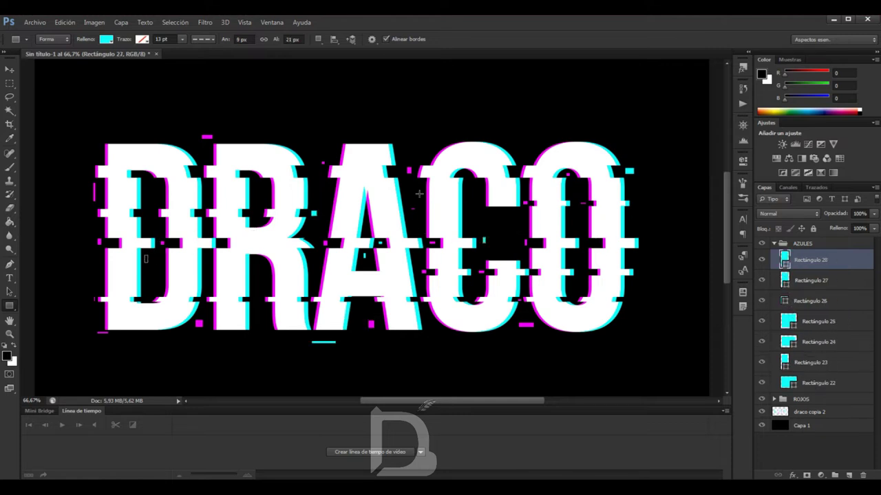
# Add more cyan rectangles beyond the final O's outer edge and inside the counters of the R and D.
pyautogui.moveTo(643, 177); pyautogui.dragTo(657, 181)
pyautogui.moveTo(635, 289); pyautogui.dragTo(641, 296)
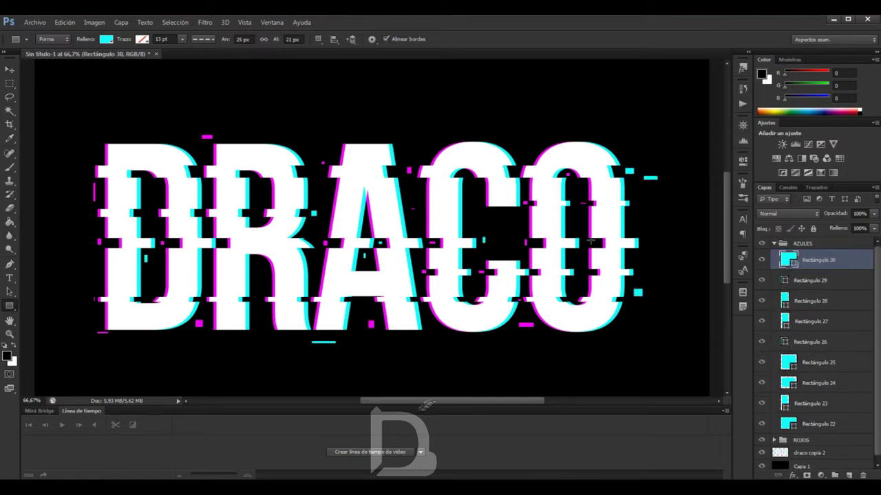
pyautogui.moveTo(253, 210); pyautogui.dragTo(258, 214)
pyautogui.moveTo(142, 212); pyautogui.dragTo(146, 214)
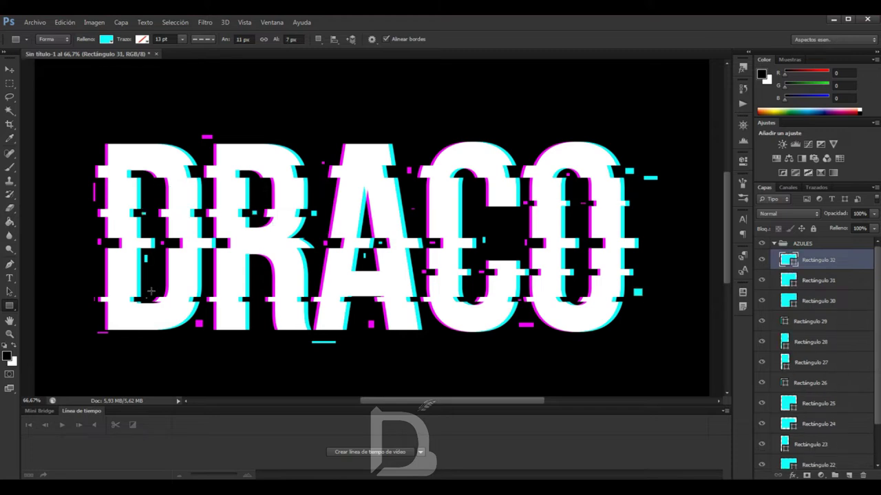
pyautogui.moveTo(147, 293); pyautogui.dragTo(153, 299)
# Add a cyan rectangle about 11 by 8 px inside the lower C, then collapse the AZULES group and keep it selected.
pyautogui.hotkey('ctrl', '-')
pyautogui.hotkey('ctrl', '-')
pyautogui.hotkey('ctrl', '+')
pyautogui.hotkey('ctrl', '+')
pyautogui.hotkey('ctrl', '+')
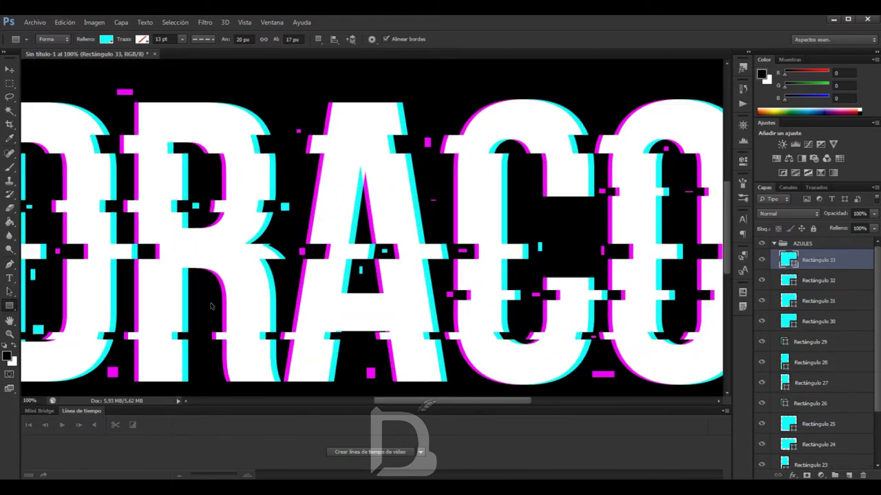
pyautogui.moveTo(515, 312); pyautogui.dragTo(523, 317)
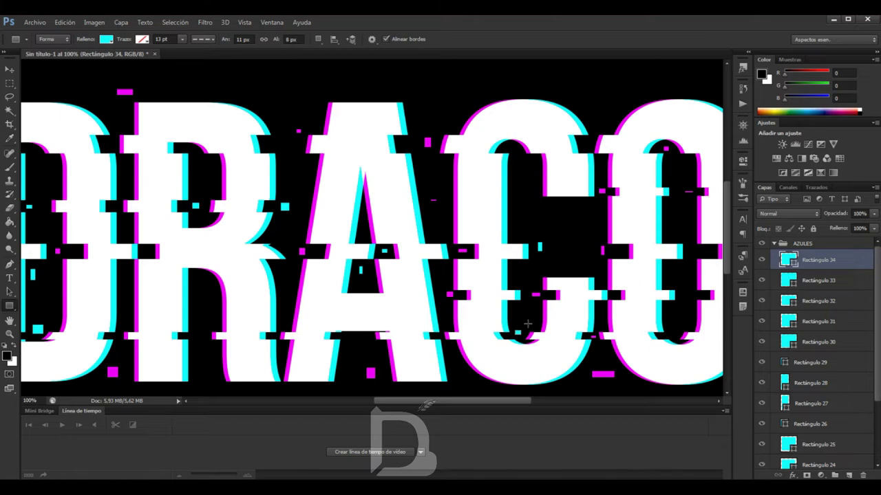
pyautogui.click(774, 244)
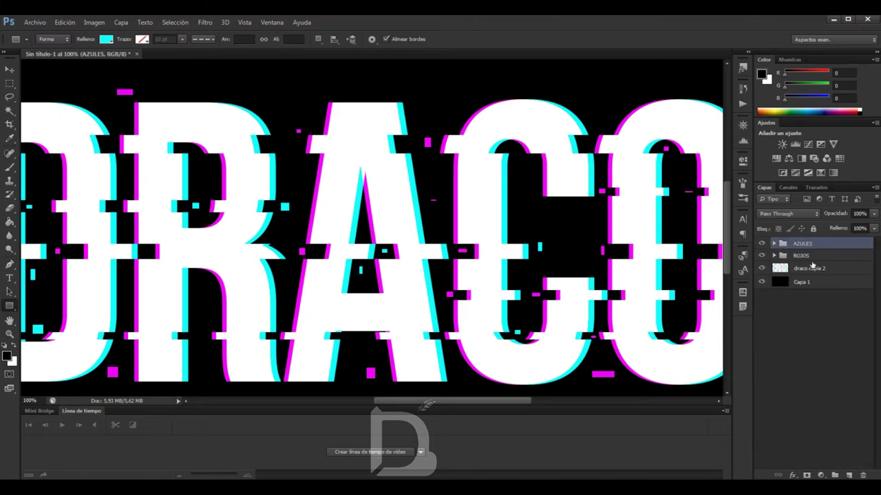
pyautogui.click(812, 267)
pyautogui.click(805, 245)
# Open the image scan.jpg from the "texturas y plantillas" folder.
pyautogui.click(35, 23)
pyautogui.click(52, 42)
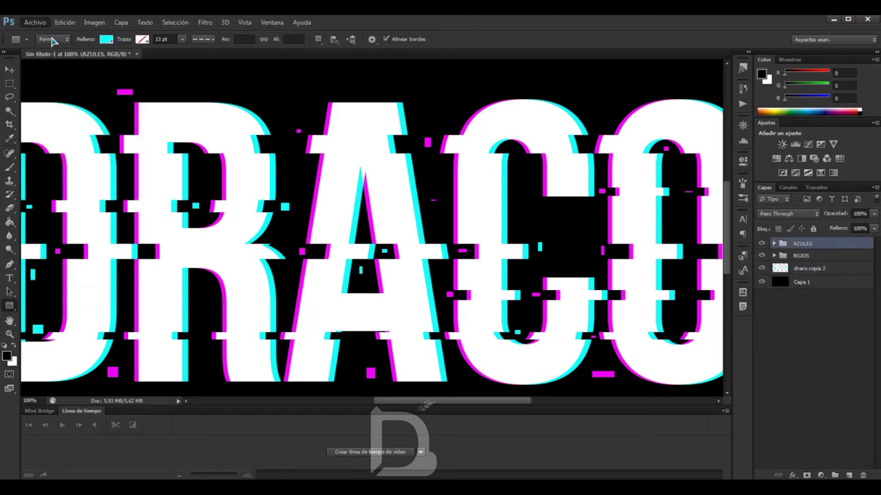
pyautogui.click(360, 113)
pyautogui.click(375, 306)
pyautogui.press('BackSpace')
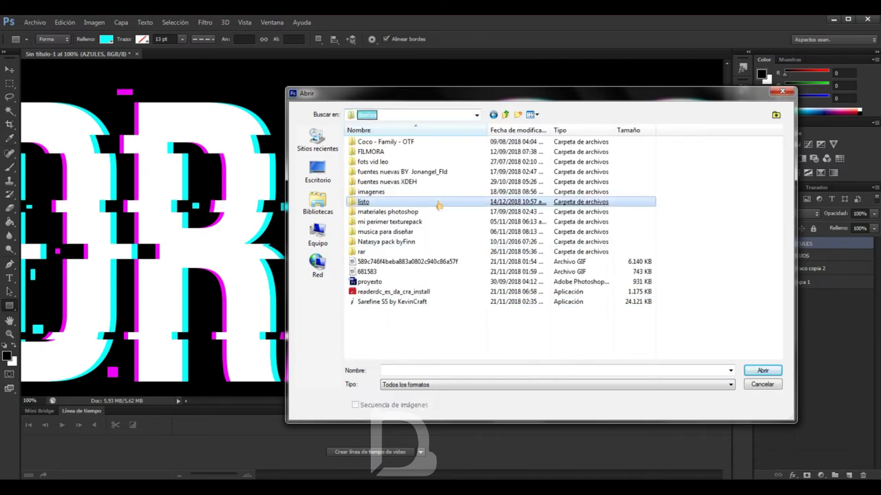
pyautogui.click(425, 194)
pyautogui.doubleClick(425, 194)
pyautogui.doubleClick(421, 179)
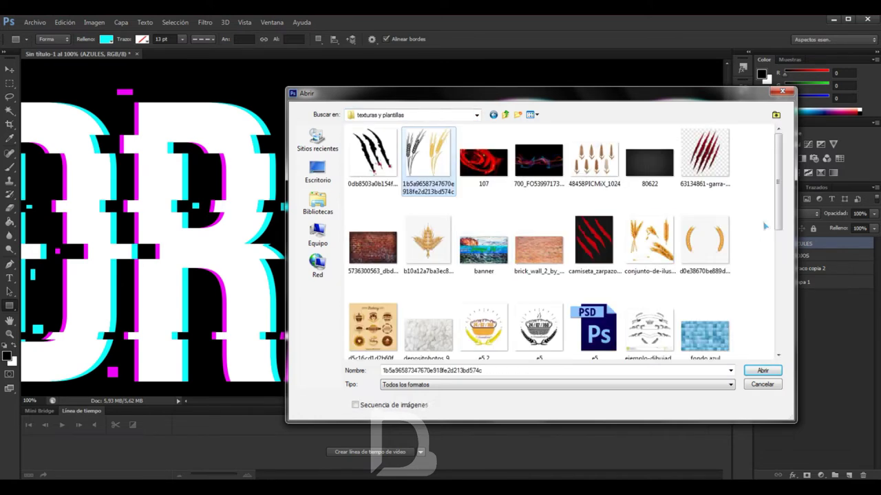
pyautogui.scroll(-4, 422, 179)
pyautogui.click(375, 275)
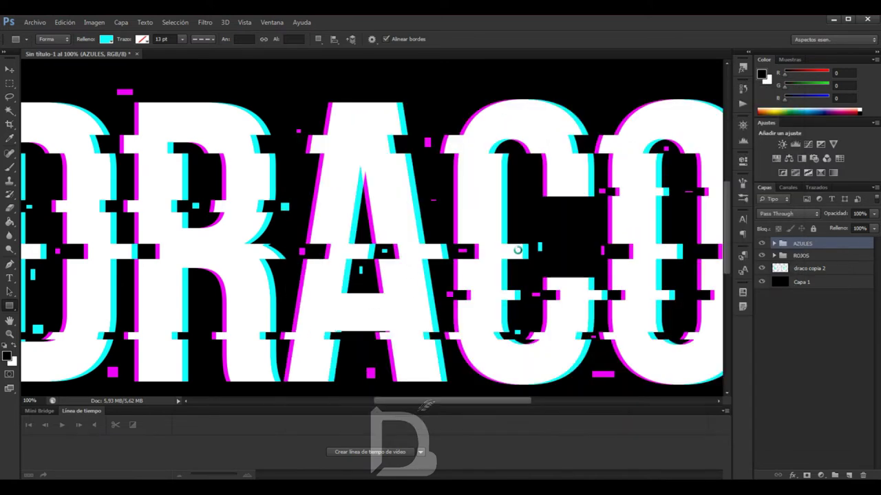
# Copy the scan-line image into the DRACO document above the AZULES group and centre it on the canvas.
pyautogui.hotkey('ctrl', '-')
pyautogui.click(493, 258)
pyautogui.press('v')
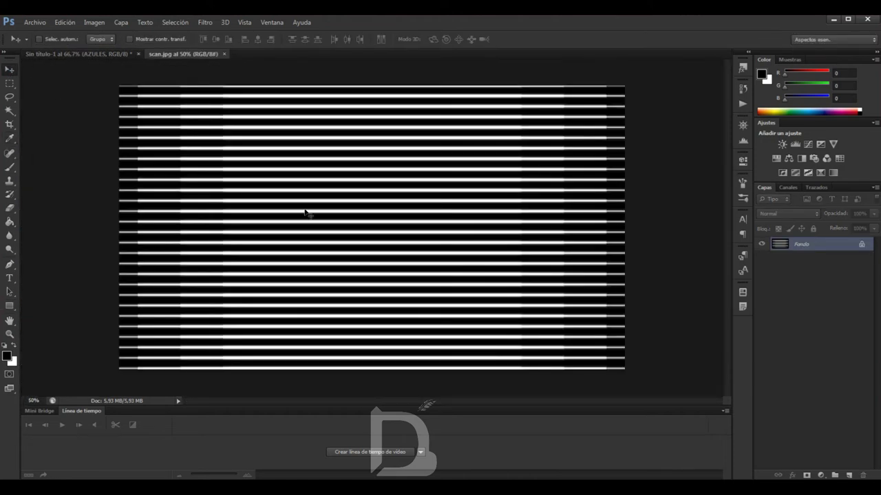
pyautogui.moveTo(305, 211); pyautogui.dragTo(290, 282)
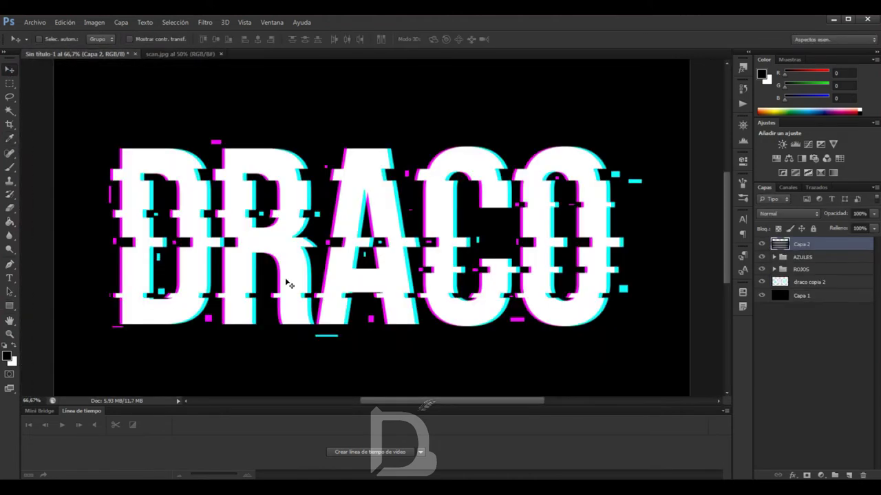
pyautogui.hotkey('ctrl', '-')
pyautogui.hotkey('ctrl', 'a')
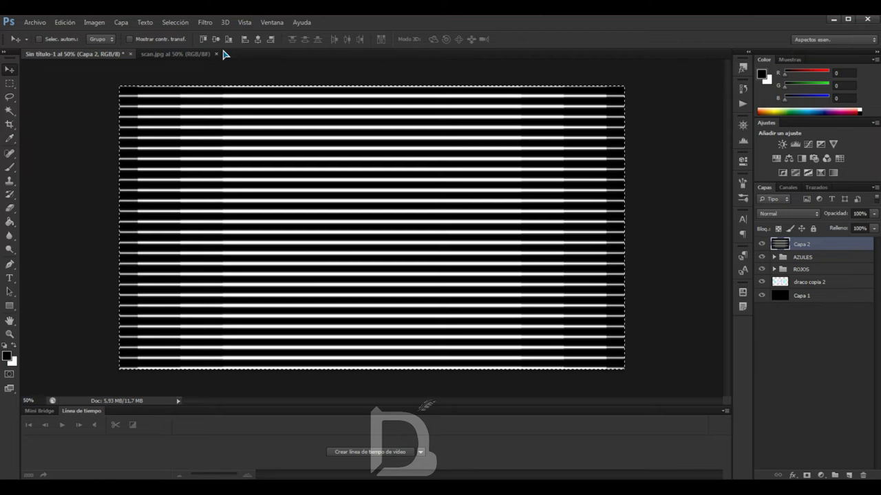
pyautogui.hotkey('ctrl', 'd')
# Scale the scan-line layer up slightly so that it extends past the canvas edges.
pyautogui.hotkey('ctrl', 't')
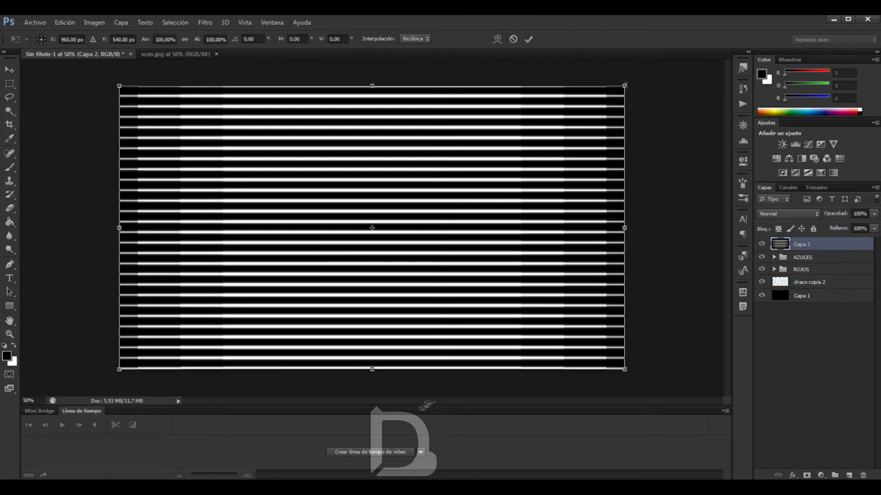
pyautogui.moveTo(624, 86); pyautogui.dragTo(640, 75)
pyautogui.press('Return')
# Try the Sobreexponer color blend mode on the scan-line layer and undo it.
pyautogui.click(787, 214)
pyautogui.click(782, 318)
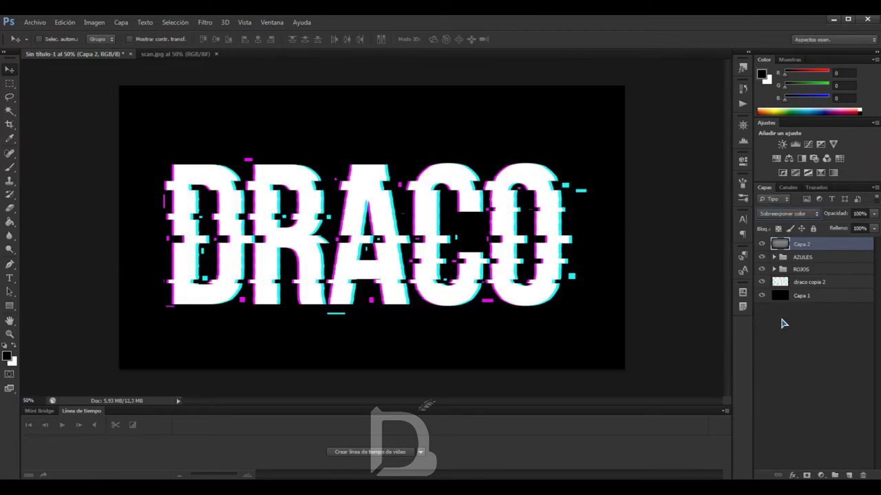
pyautogui.hotkey('ctrl', 'z')
# Compare the Trama and Superponer blend modes on the scan-line layer and settle on Trama.
pyautogui.click(803, 219)
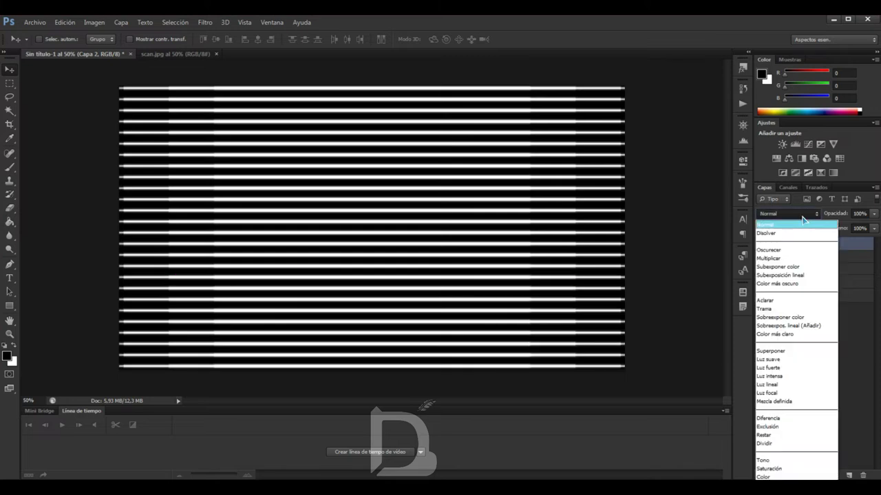
pyautogui.click(782, 310)
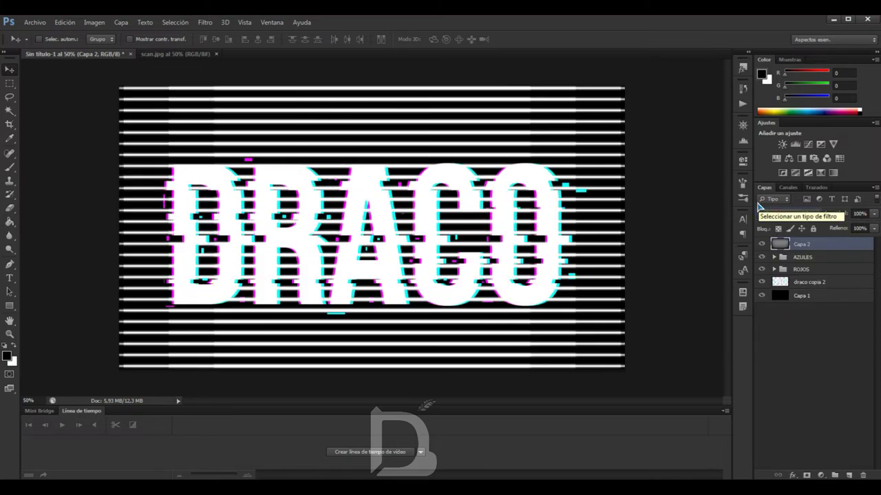
pyautogui.press('Down')
pyautogui.click(790, 214)
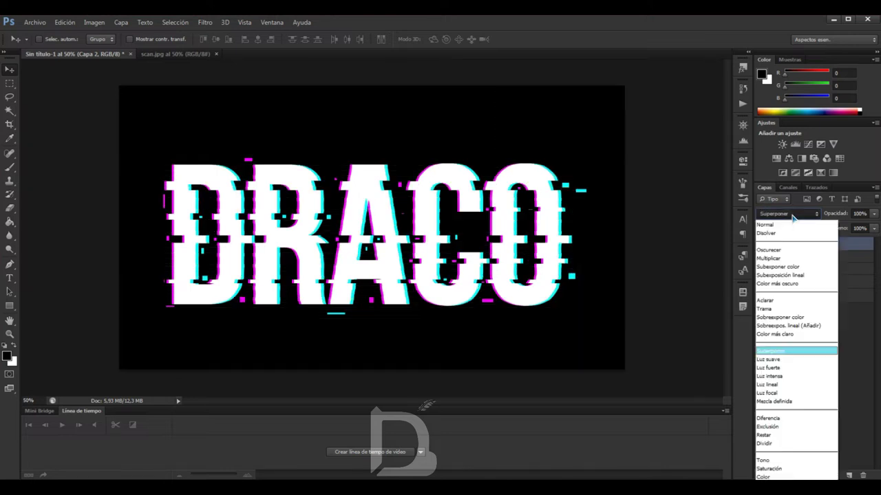
pyautogui.click(784, 311)
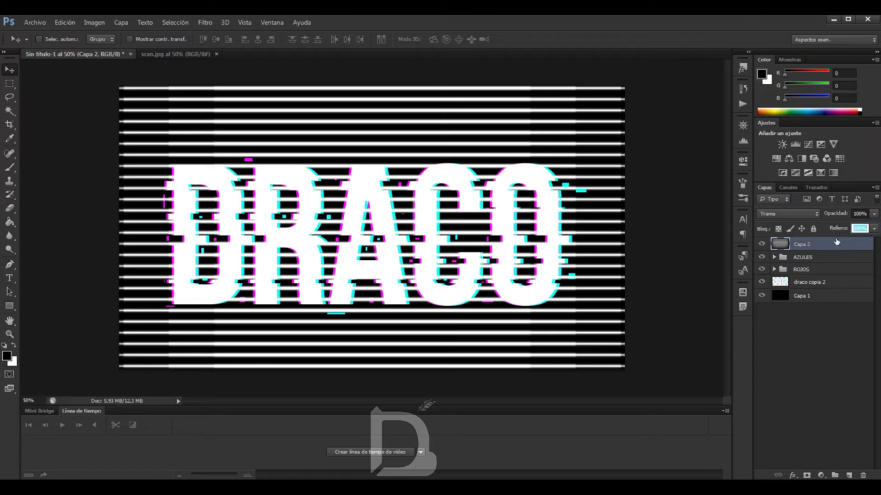
# Lower the opacity of the scan-line layer to 47%.
pyautogui.click(838, 214)
pyautogui.click(872, 214)
pyautogui.moveTo(860, 227); pyautogui.dragTo(846, 225)
pyautogui.click(833, 246)
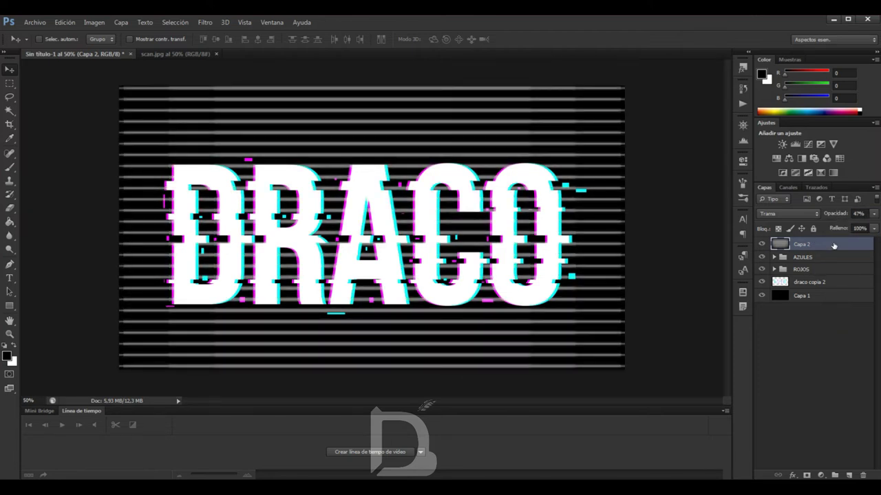
# Add a gradient fill layer above the scan lines as a dark vignette, with Radial style, inverted, at 298% scale.
pyautogui.click(821, 475)
pyautogui.click(801, 257)
pyautogui.click(623, 102)
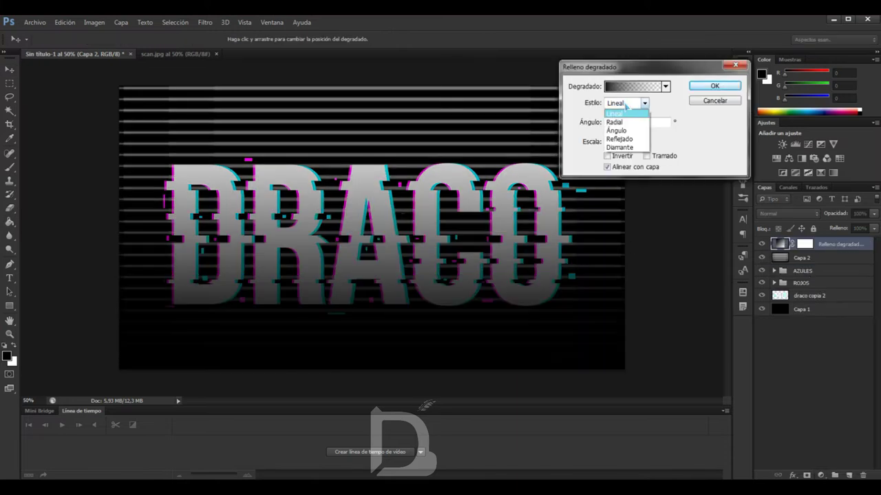
pyautogui.click(628, 125)
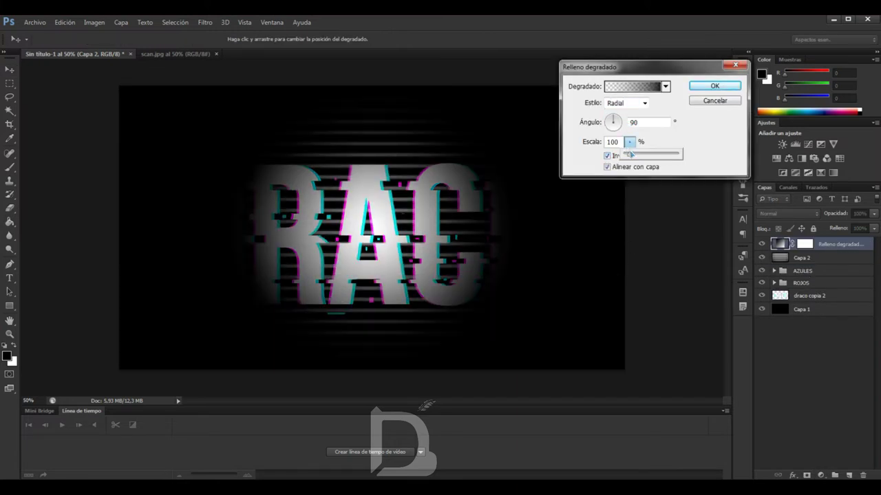
pyautogui.moveTo(629, 155); pyautogui.dragTo(642, 157)
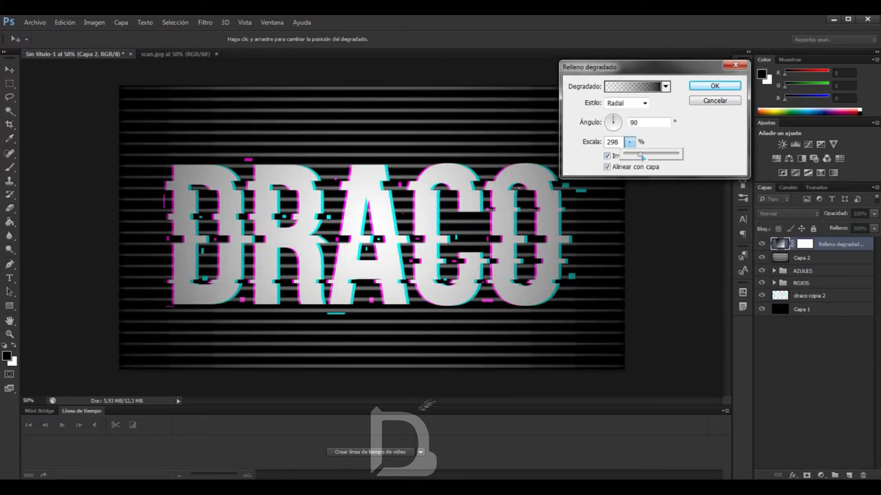
pyautogui.click(708, 87)
pyautogui.hotkey('ctrl', '-')
pyautogui.hotkey('ctrl', '-')
pyautogui.hotkey('ctrl', '+')
pyautogui.hotkey('ctrl', '+')
pyautogui.hotkey('ctrl', '0')
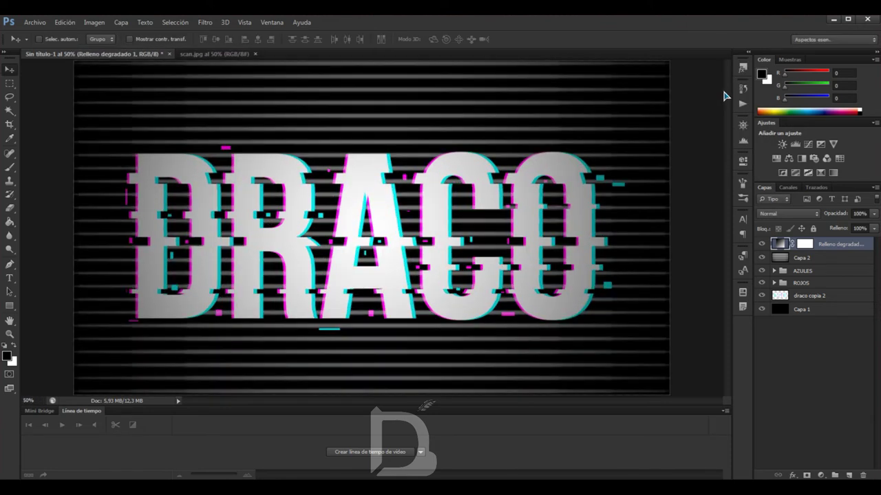
pyautogui.hotkey('ctrl', '-')
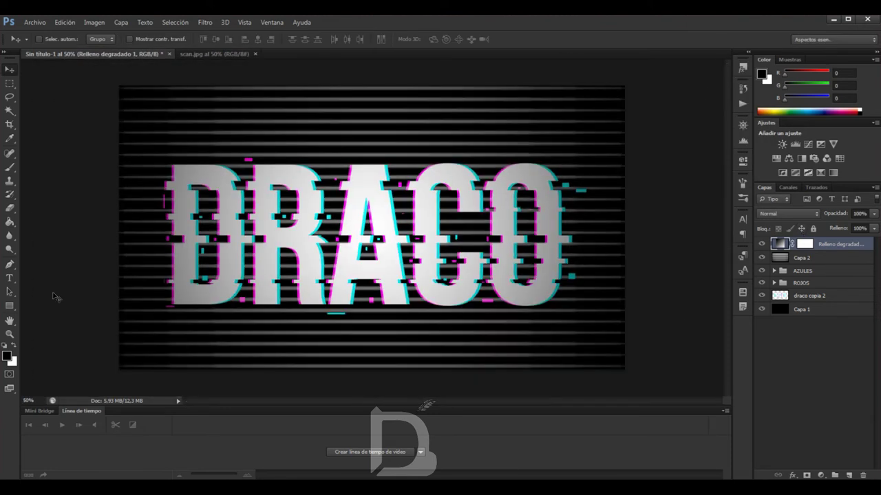
# Browse to the logo's folder and open Draco Desings [Cabeza] Blanco.png.
pyautogui.click(31, 23)
pyautogui.click(41, 42)
pyautogui.click(476, 115)
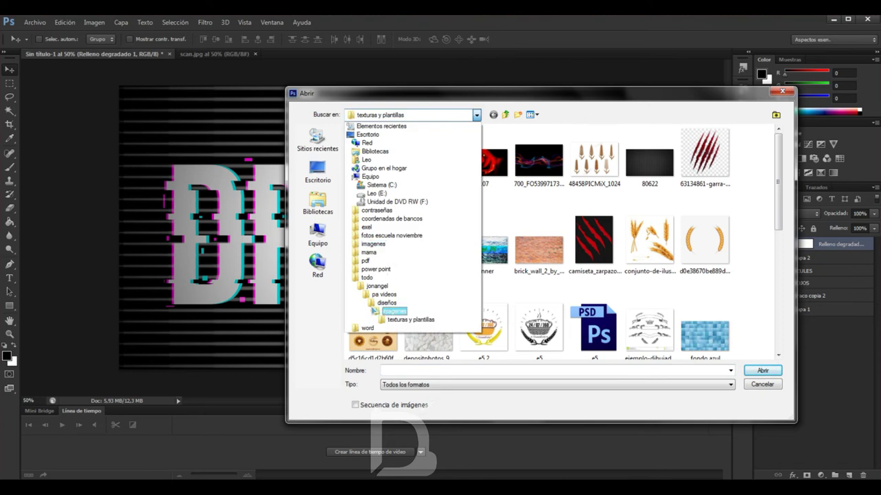
pyautogui.click(435, 225)
pyautogui.click(365, 203)
pyautogui.moveTo(779, 172); pyautogui.dragTo(778, 219)
pyautogui.doubleClick(705, 214)
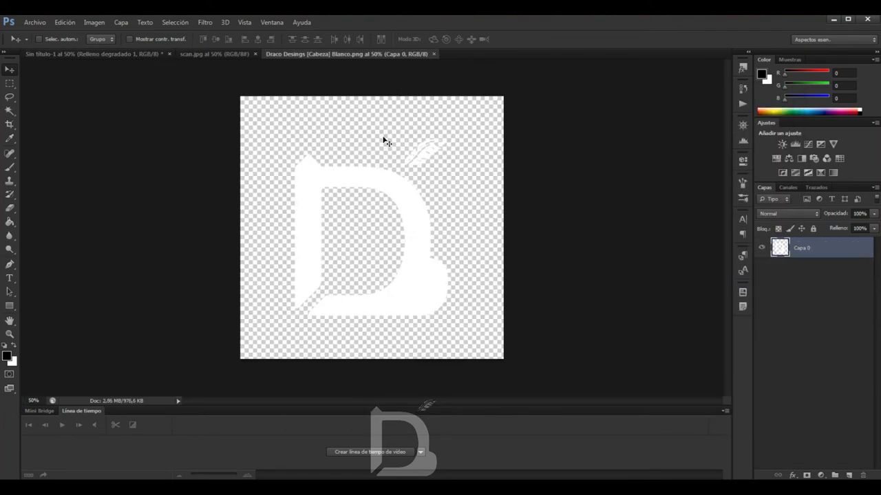
# Copy the white logo into the DRACO document and close the logo and scan.jpg files.
pyautogui.click(123, 55)
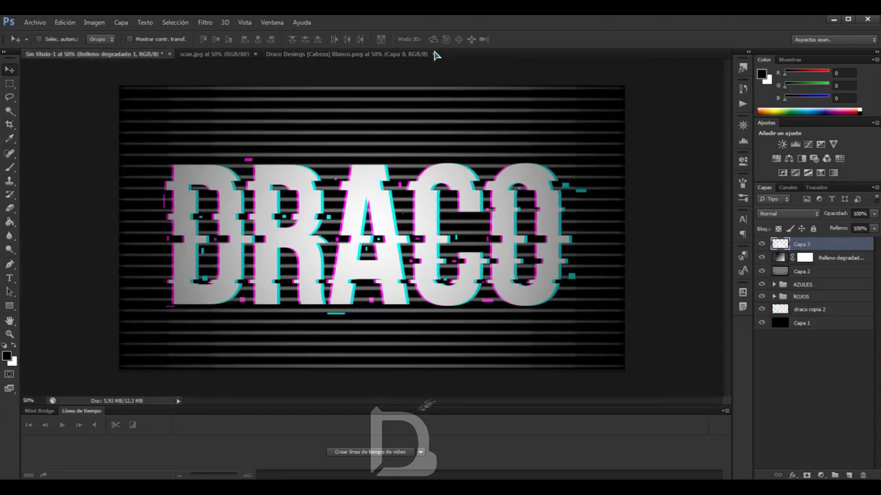
pyautogui.click(395, 55)
pyautogui.click(216, 54)
# Move the logo layer below the ROJOS group and scale the logo down to sit just above the letter A.
pyautogui.moveTo(798, 245); pyautogui.dragTo(810, 298)
pyautogui.moveTo(468, 208); pyautogui.dragTo(434, 126)
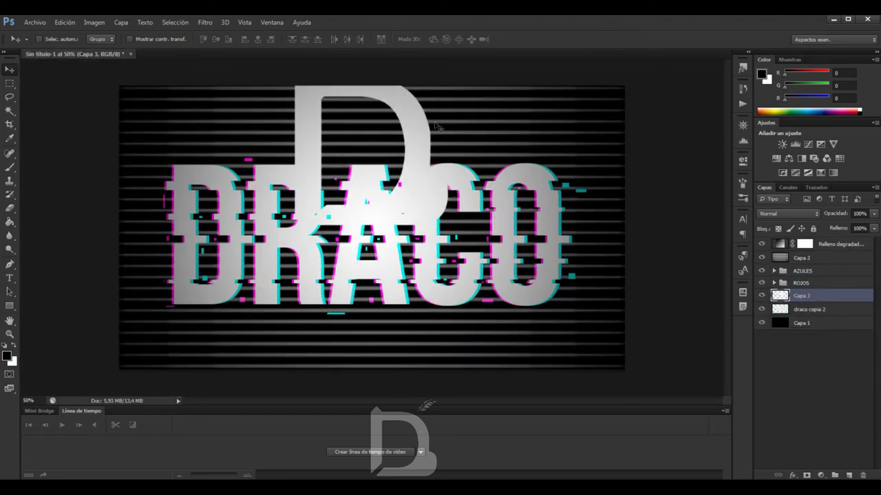
pyautogui.hotkey('ctrl', 't')
pyautogui.moveTo(448, 225); pyautogui.dragTo(398, 162)
pyautogui.press('Return')
pyautogui.hotkey('shift', 'Left')
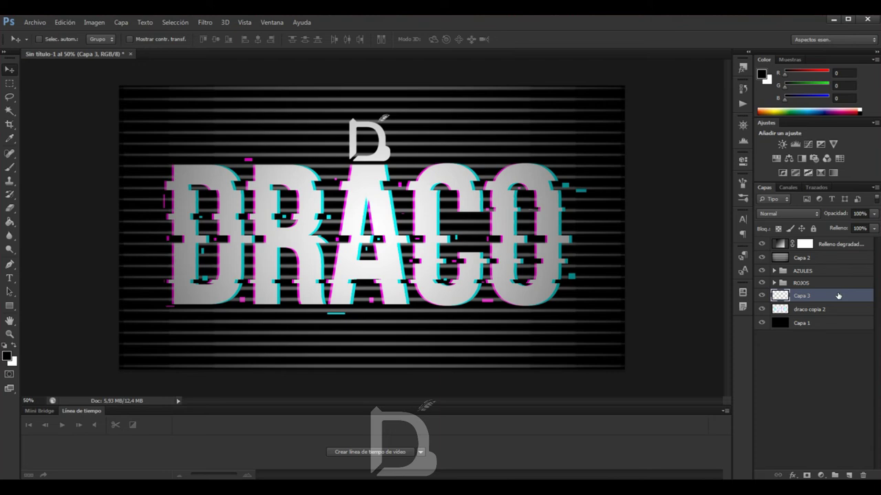
# Duplicate the logo layer twice and disable the G channel of the Capa 3 copia layer to create a magenta fringe on its left.
pyautogui.hotkey('ctrl', 'j')
pyautogui.hotkey('ctrl', 'j')
pyautogui.doubleClick(851, 313)
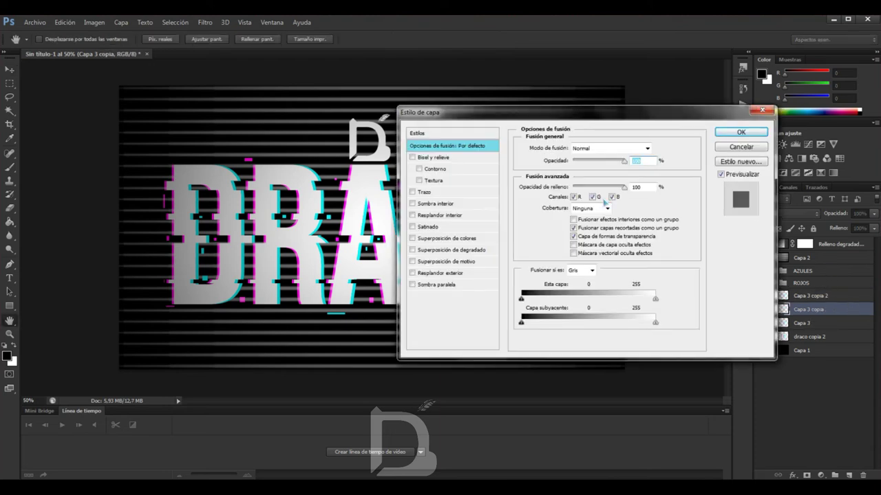
pyautogui.click(736, 133)
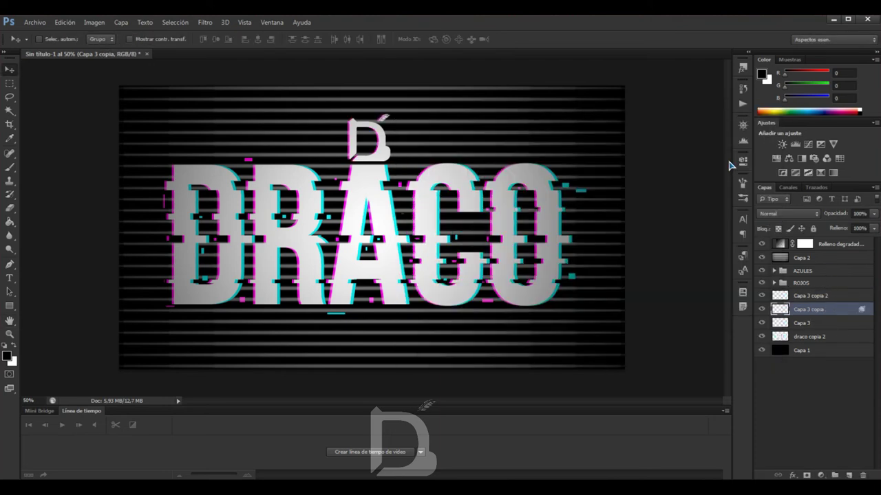
# Disable the R channel of the Capa 3 copia 2 layer to create a cyan fringe on the logo's right side.
pyautogui.click(837, 295)
pyautogui.doubleClick(839, 297)
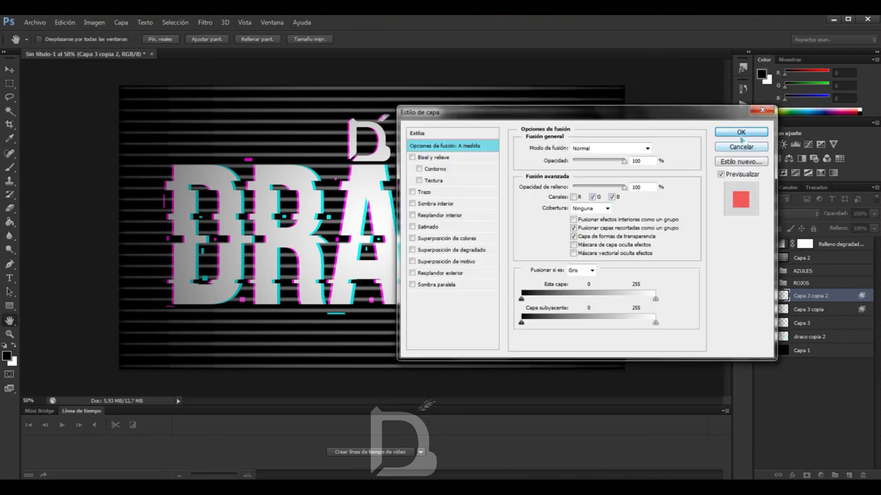
pyautogui.click(735, 133)
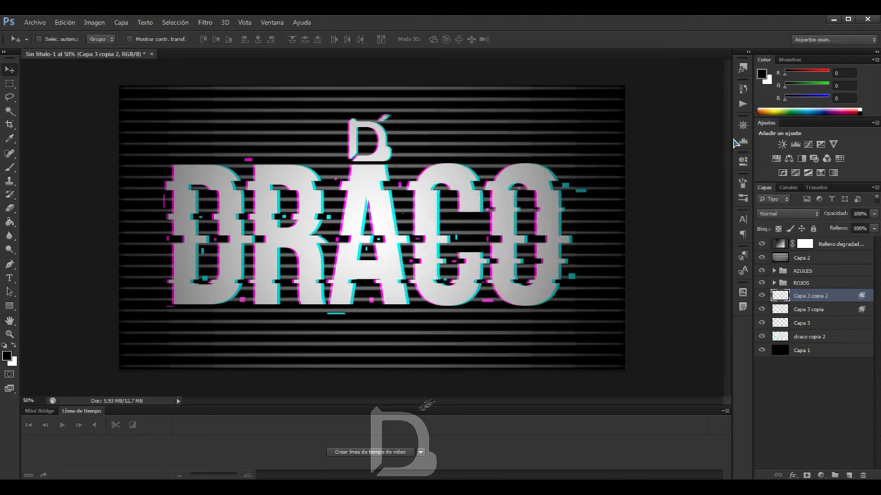
# Merge the three logo layers into one, and group AZULES, ROJOS and draco copia 2 together.
pyautogui.keyDown('shift'); pyautogui.click(813, 322); pyautogui.keyUp('shift')
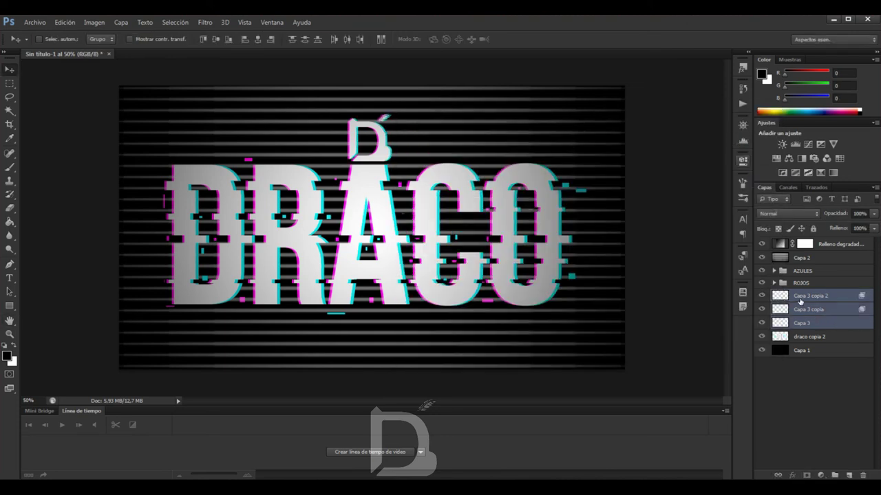
pyautogui.hotkey('ctrl', 'e')
pyautogui.click(804, 272)
pyautogui.keyDown('shift'); pyautogui.click(805, 283); pyautogui.keyUp('shift')
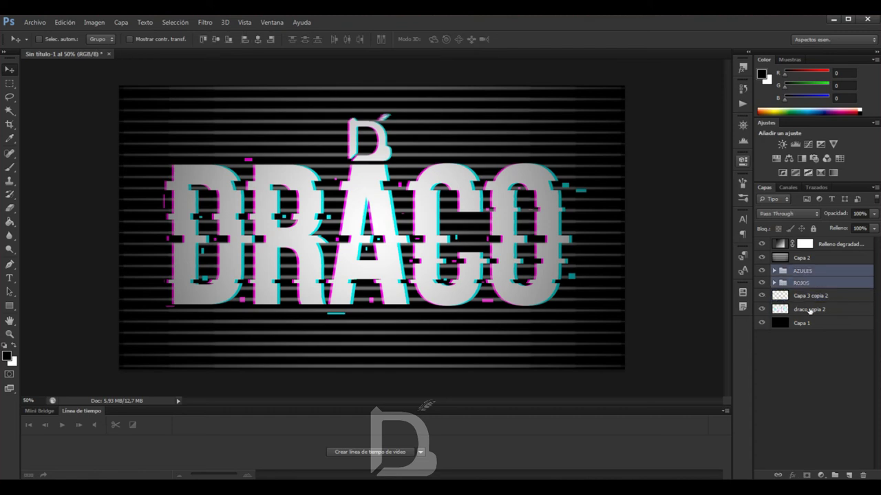
pyautogui.keyDown('ctrl'); pyautogui.click(810, 310); pyautogui.keyUp('ctrl')
pyautogui.hotkey('ctrl', 'g')
# Create an empty layer above the merged logo layer and place it in a new group.
pyautogui.click(803, 284)
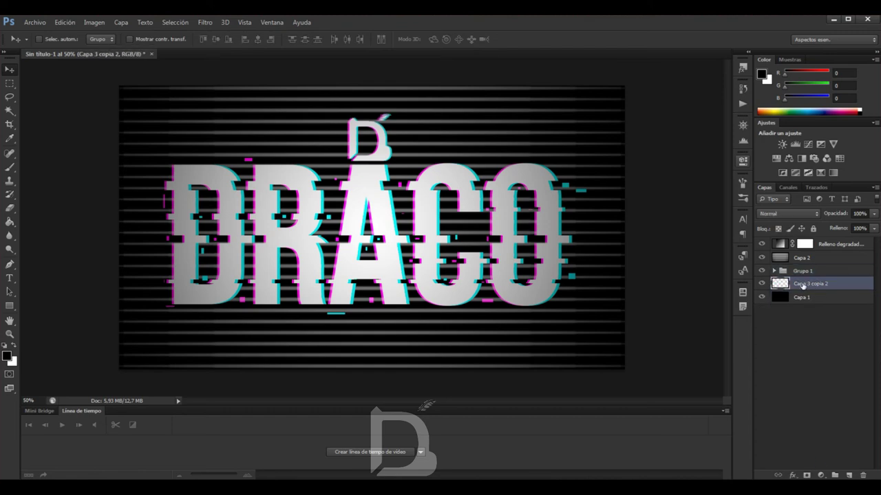
pyautogui.click(850, 474)
pyautogui.hotkey('ctrl', 'g')
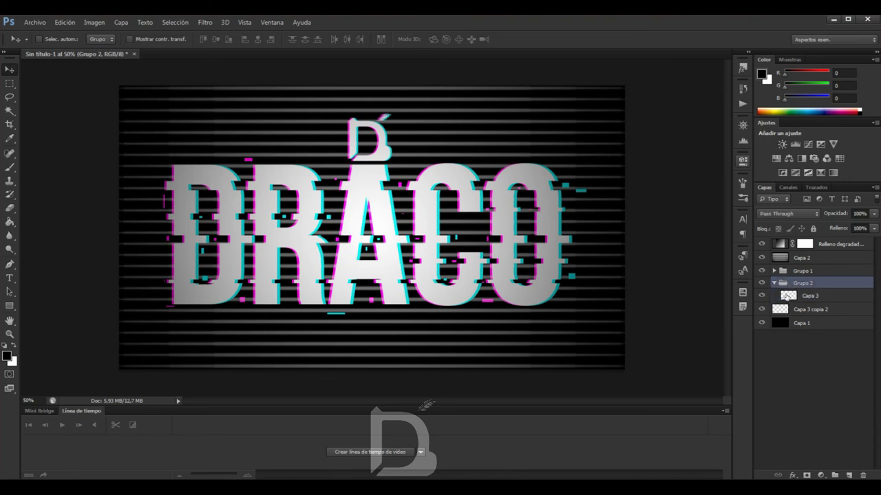
# Select a thin horizontal strip across the upper half of the merged logo and shift it slightly to the right.
pyautogui.click(782, 295)
pyautogui.hotkey('ctrl', '+')
pyautogui.hotkey('ctrl', '+')
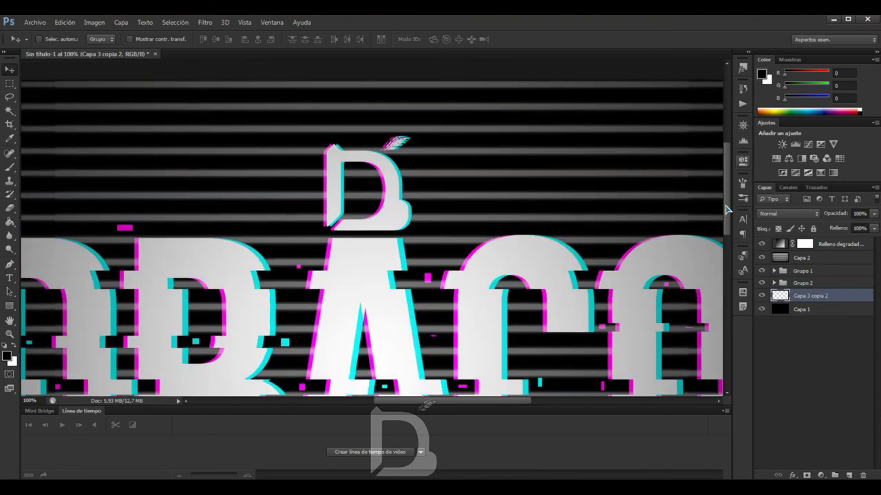
pyautogui.press('m')
pyautogui.moveTo(316, 177); pyautogui.dragTo(407, 182)
pyautogui.click(371, 180)
pyautogui.press('v')
pyautogui.moveTo(342, 179); pyautogui.dragTo(349, 178)
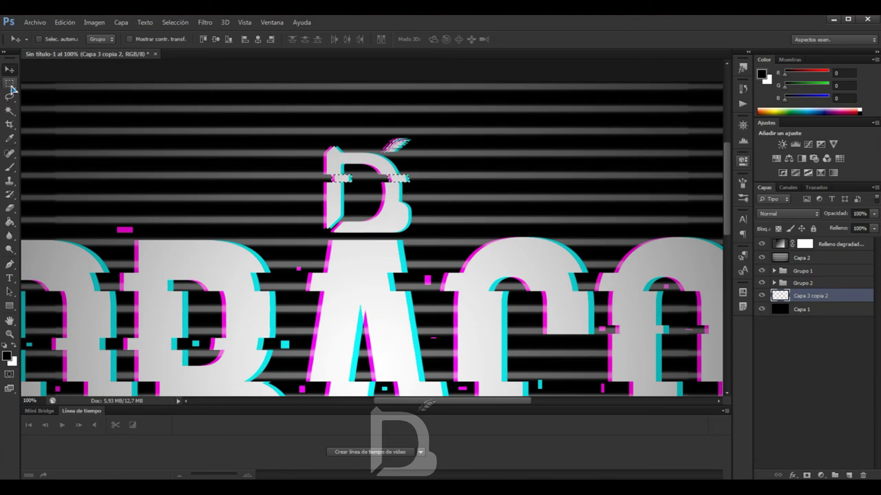
# Select a strip about 6.6 cm wide and 0.35 cm high across the logo's lower part and shift it slightly left.
pyautogui.click(10, 85)
pyautogui.moveTo(315, 211); pyautogui.dragTo(413, 217)
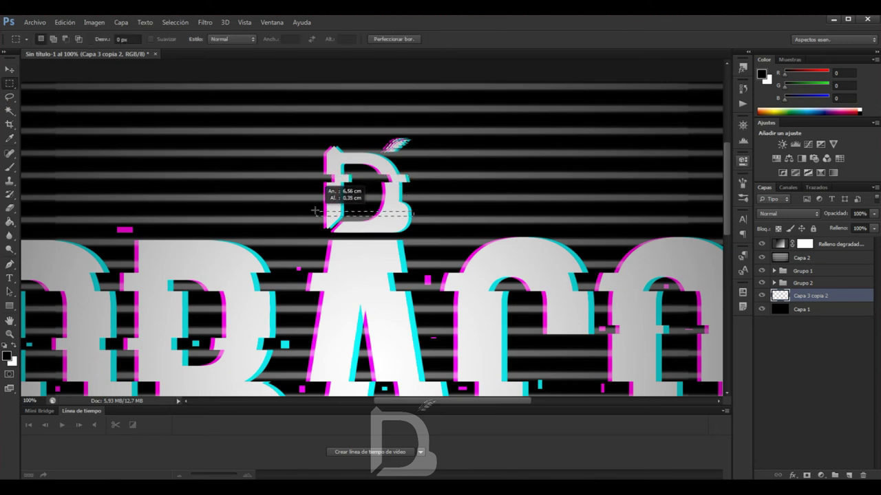
pyautogui.press('v')
pyautogui.moveTo(344, 212); pyautogui.dragTo(350, 212)
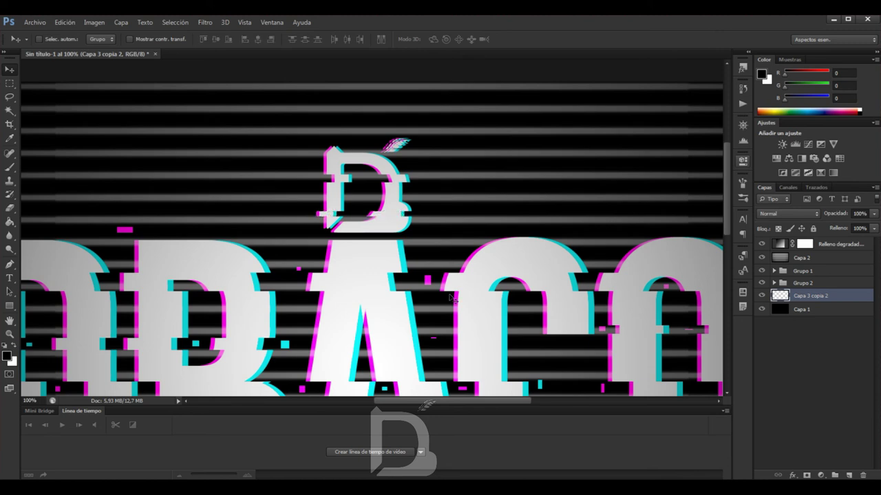
# Draw four small cyan rectangles in Grupo 2, two at the logo's right edge and two inside the D.
pyautogui.click(796, 284)
pyautogui.click(774, 284)
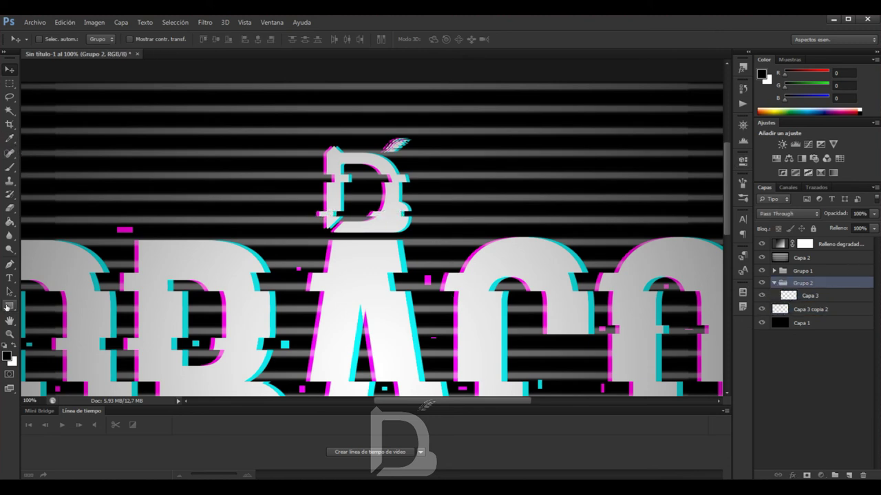
pyautogui.click(810, 296)
pyautogui.click(7, 307)
pyautogui.moveTo(413, 211); pyautogui.dragTo(417, 214)
pyautogui.moveTo(412, 173); pyautogui.dragTo(419, 178)
pyautogui.moveTo(359, 184); pyautogui.dragTo(356, 214)
# Change the fill of the lower rectangle inside the logo's D to the recently used magenta.
pyautogui.click(106, 39)
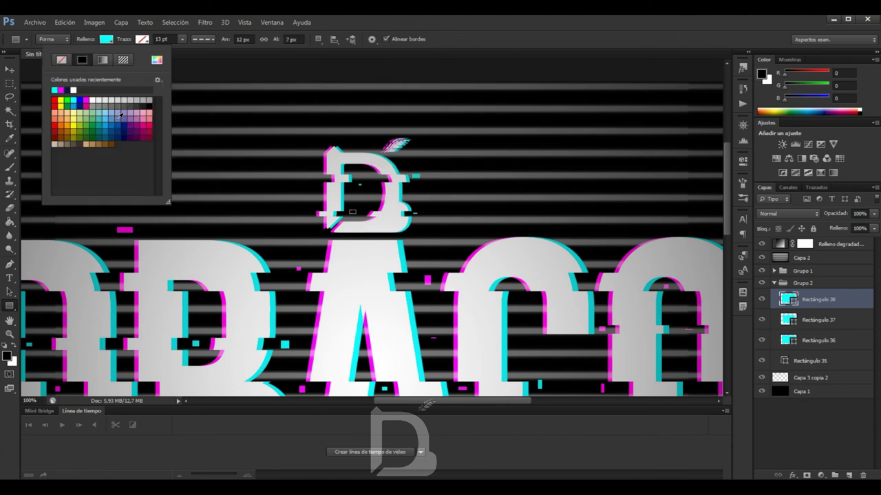
pyautogui.click(156, 60)
pyautogui.click(126, 228)
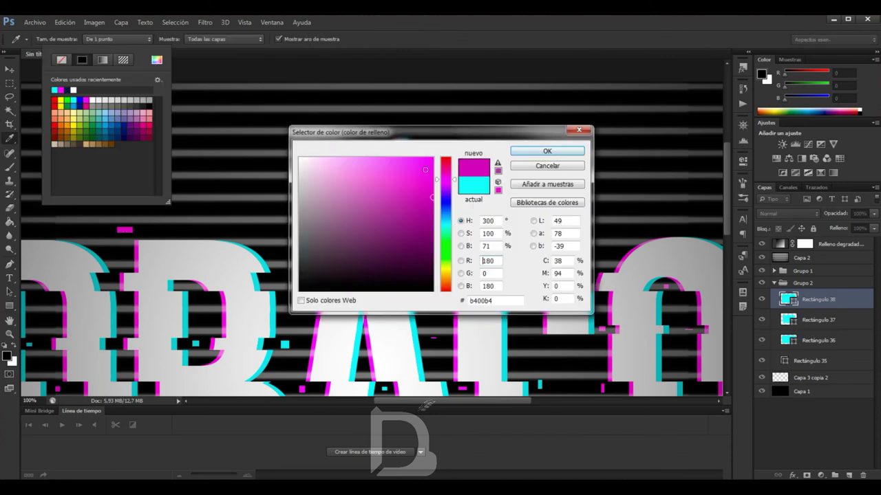
pyautogui.click(541, 165)
pyautogui.click(61, 90)
# Draw three small magenta rectangles, two at the logo's left edge and one beside the feather, and collapse Grupo 2.
pyautogui.moveTo(321, 175); pyautogui.dragTo(327, 181)
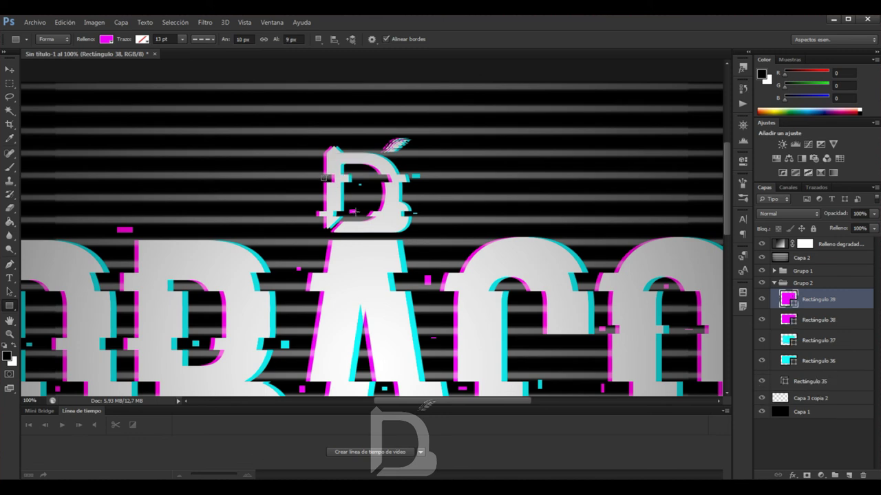
pyautogui.moveTo(308, 214); pyautogui.dragTo(311, 215)
pyautogui.moveTo(378, 140); pyautogui.dragTo(382, 141)
pyautogui.click(9, 70)
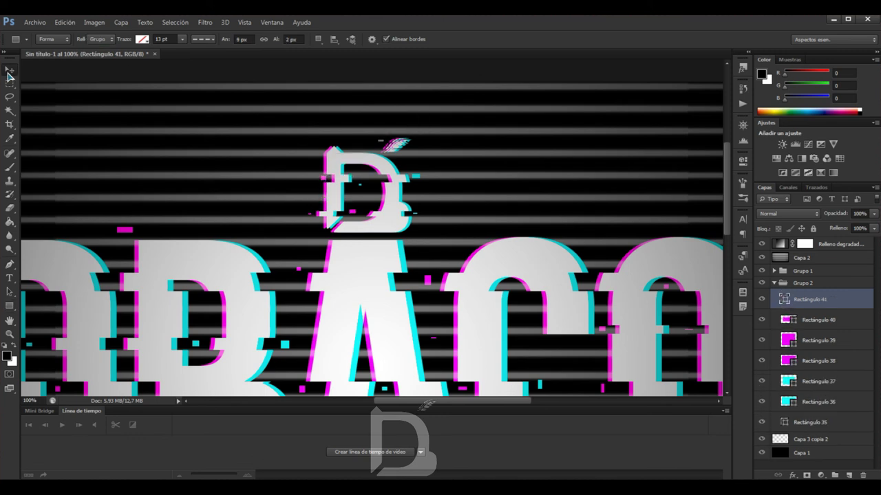
pyautogui.click(774, 283)
pyautogui.hotkey('ctrl', '-')
pyautogui.hotkey('ctrl', '-')
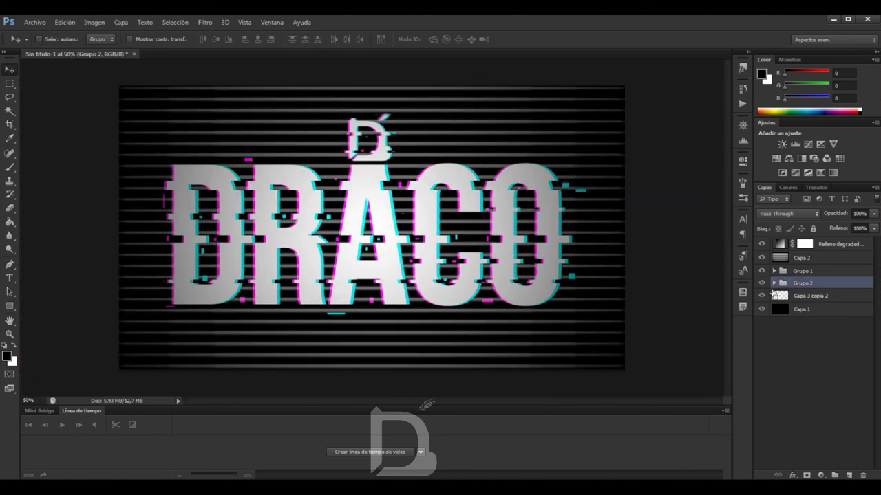